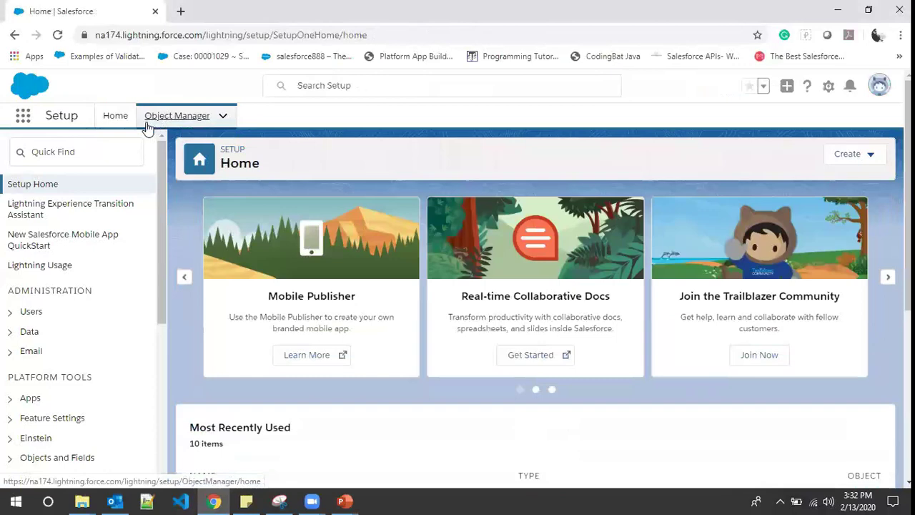
Step: Start a new custom object from the Object Manager and set its label to Student Grades
click(149, 123)
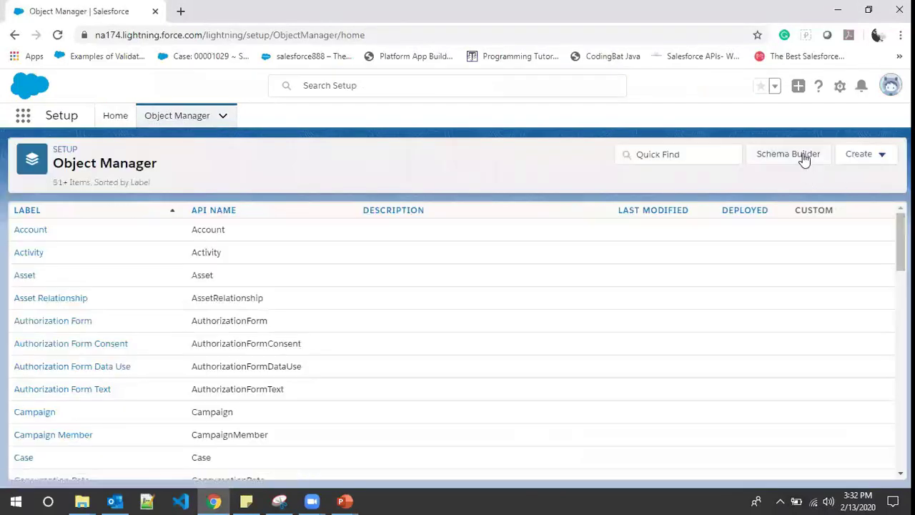
click(881, 159)
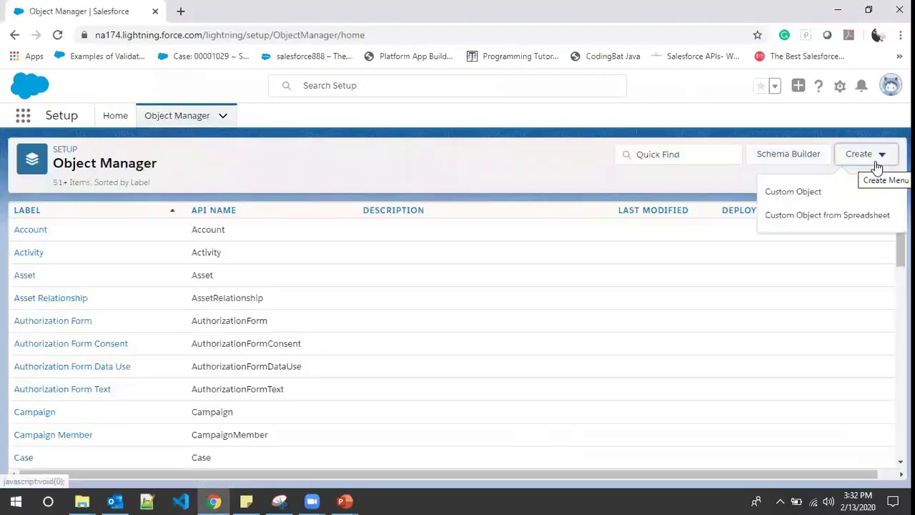
click(799, 193)
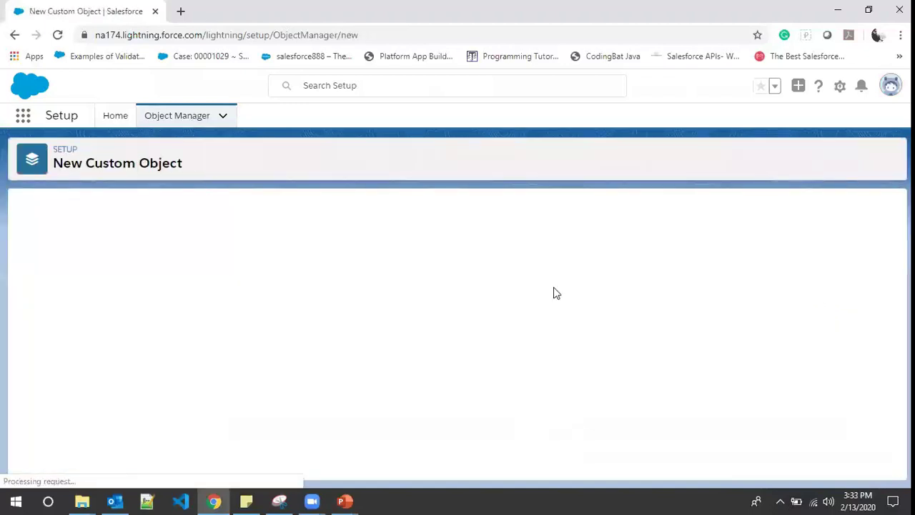
scroll(221, 320, down, 2)
scroll(208, 260, up, 1)
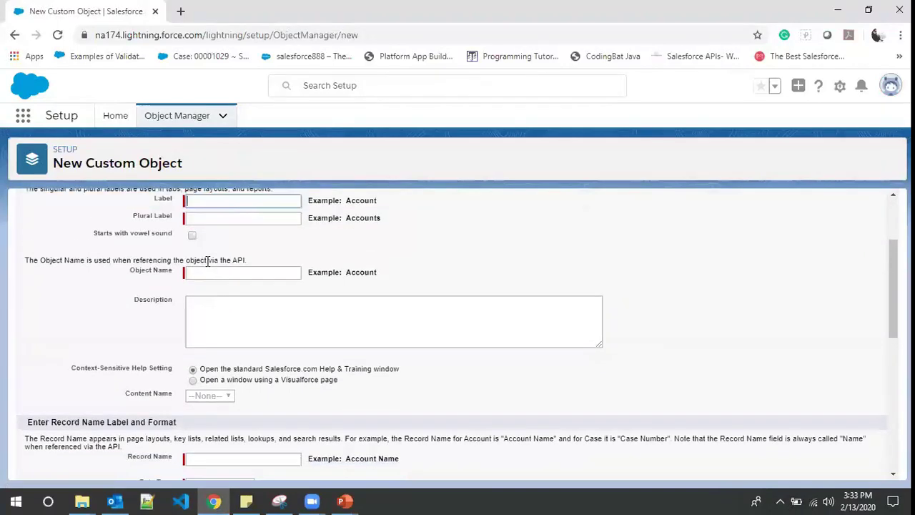
text(St)
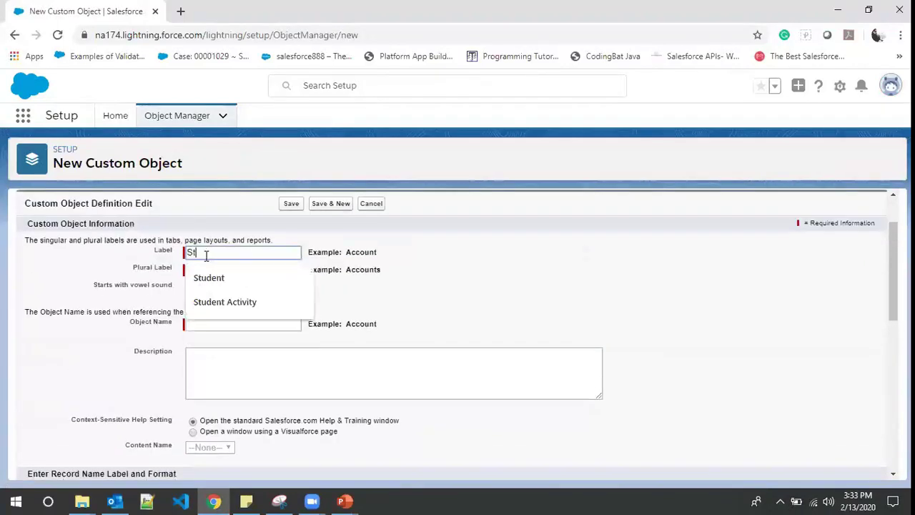
text(udent )
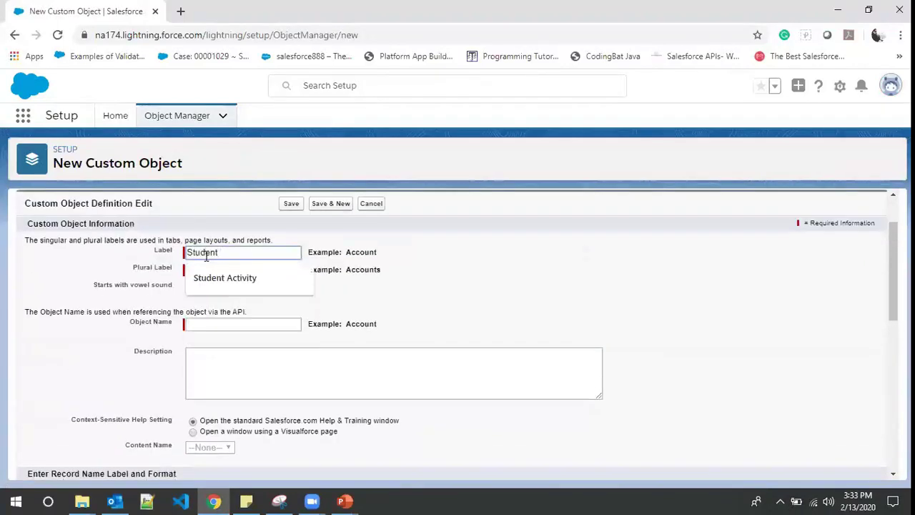
text(Grade)
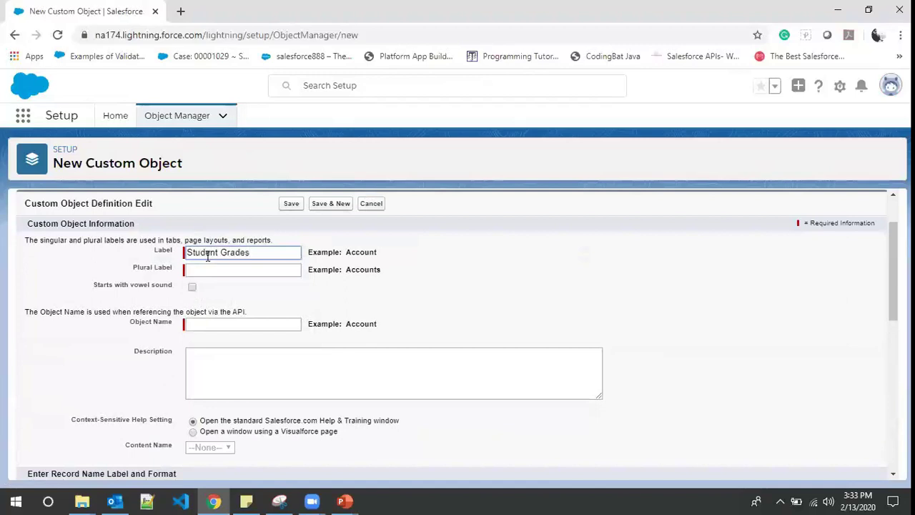
text(s)
Step: Copy the object's label into the plural label so it also reads Student Grades
click(214, 266)
drag(258, 251, 151, 245)
key(ctrl+c)
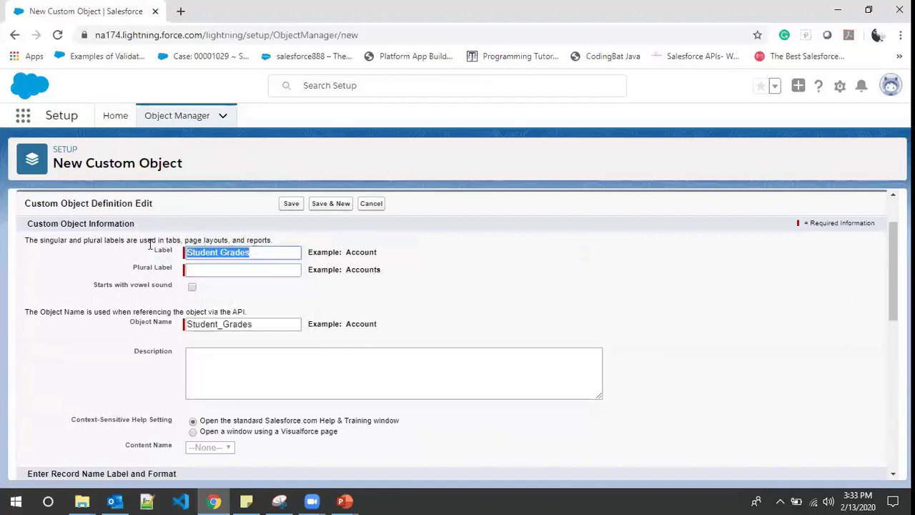
click(204, 269)
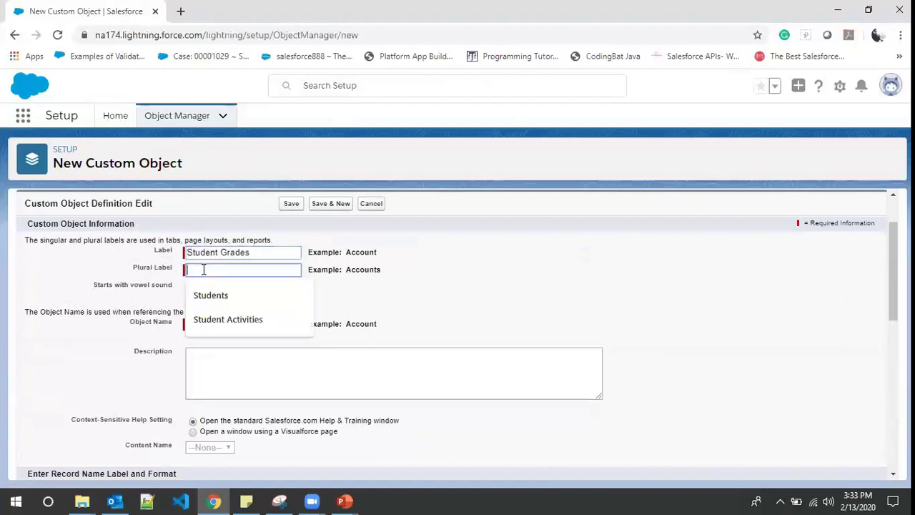
key(ctrl+v)
click(139, 323)
Step: Change the record name to "Student Grades reco no" and set its data type to Auto Number
scroll(202, 374, down, 2)
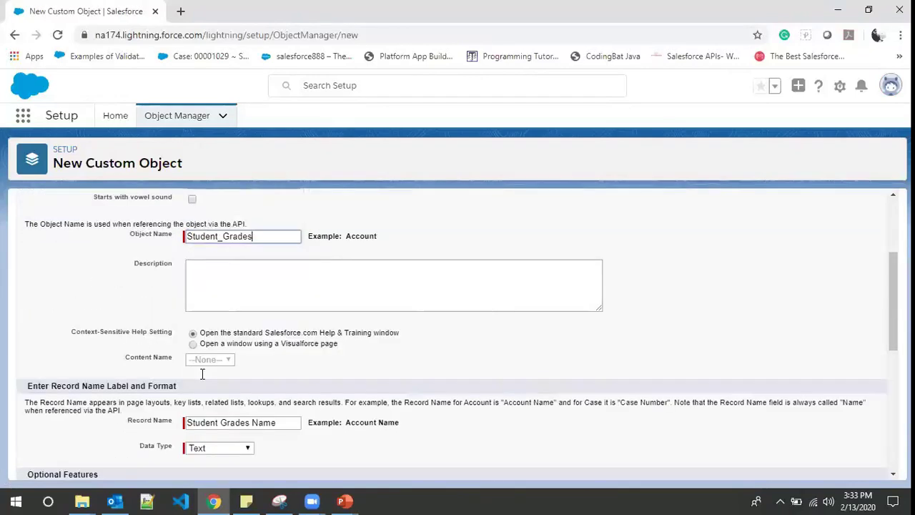
scroll(202, 374, down, 3)
double_click(269, 243)
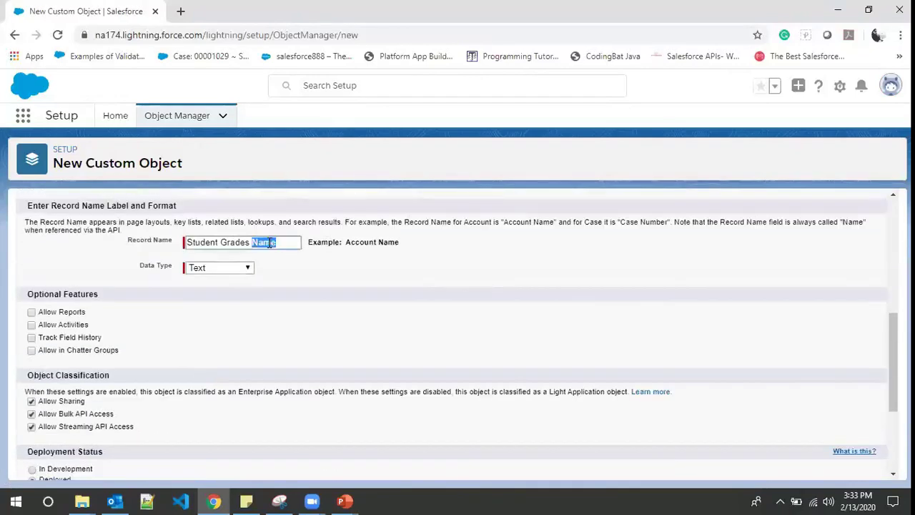
text(reco no)
click(243, 269)
click(215, 292)
Step: Fill in the auto number's display format with the example A-{0000} and set the starting number to 1
click(237, 283)
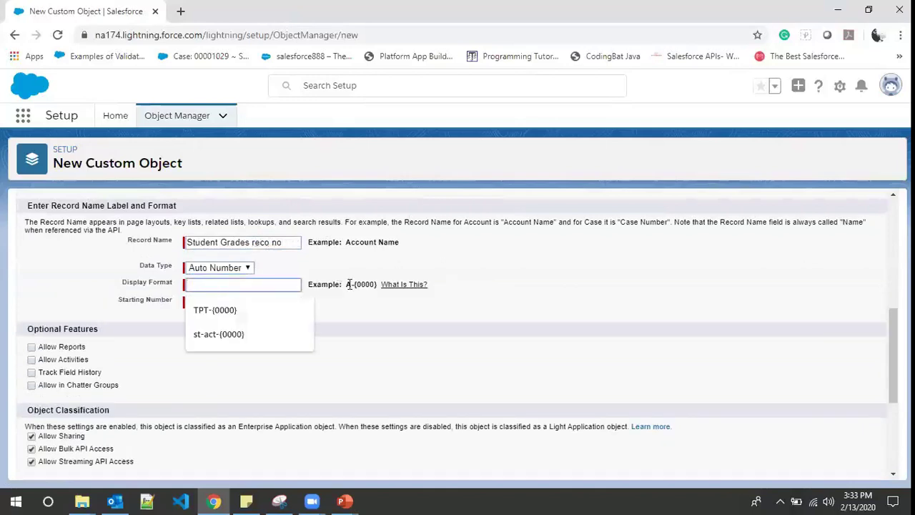
drag(346, 284, 378, 284)
key(ctrl+c)
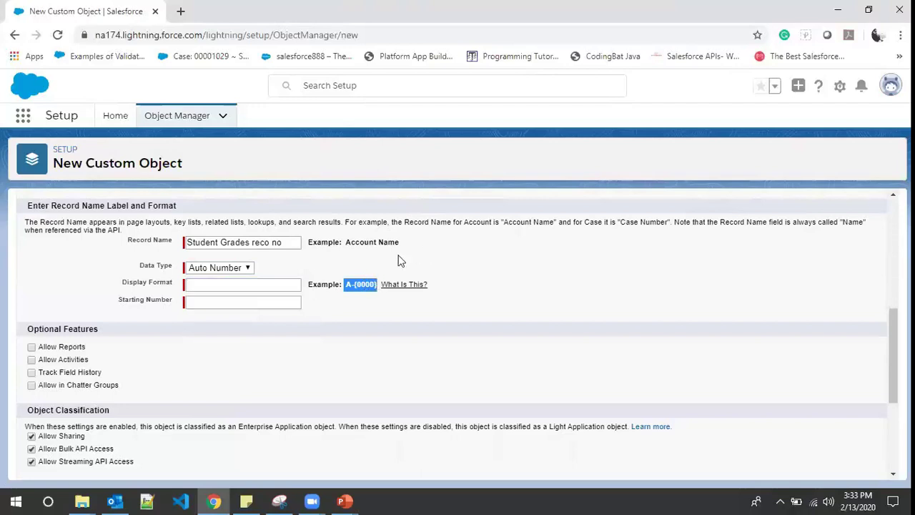
click(253, 286)
key(ctrl+v)
click(220, 306)
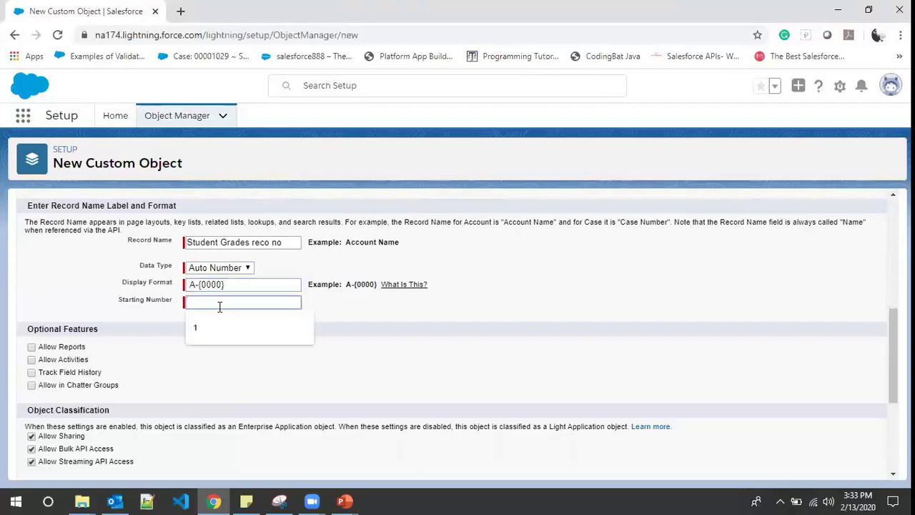
text(1)
Step: Replace the display format's prefix so it reads stu-Gr-{0000}, and save the custom object
drag(195, 285, 170, 284)
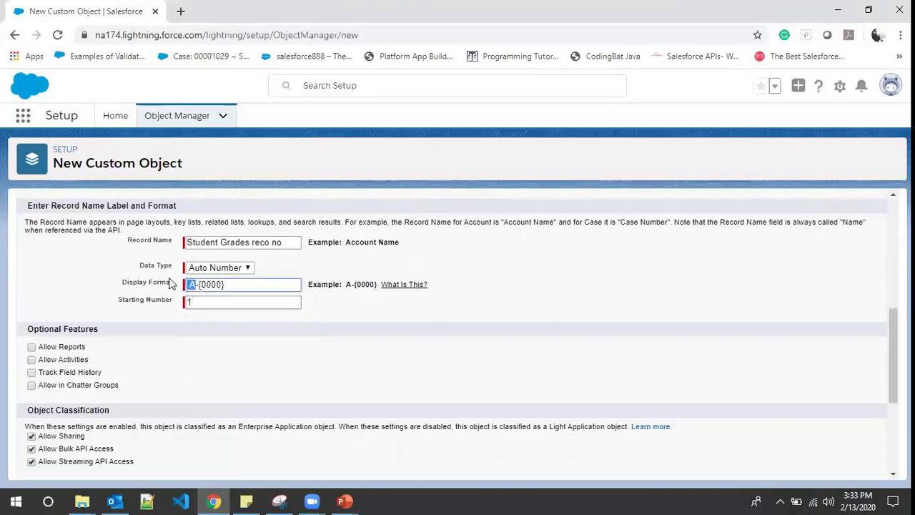
text(stu)
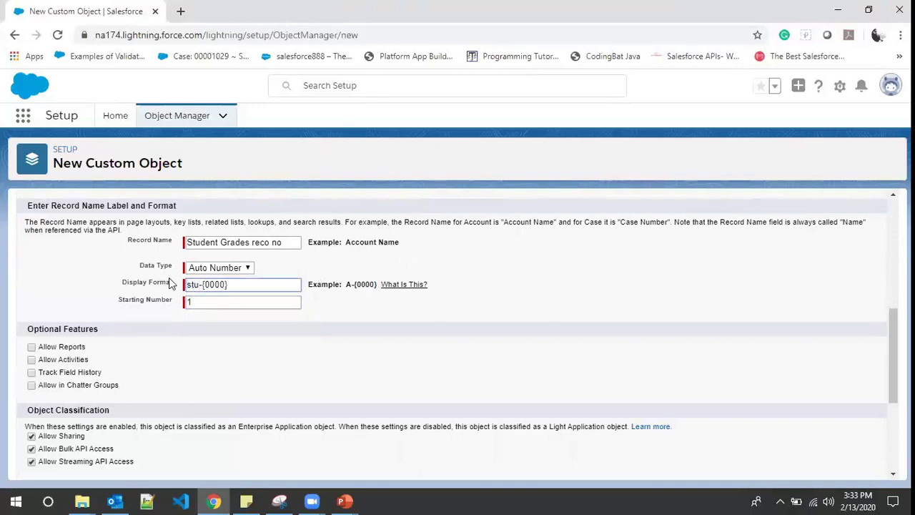
text(-Gr)
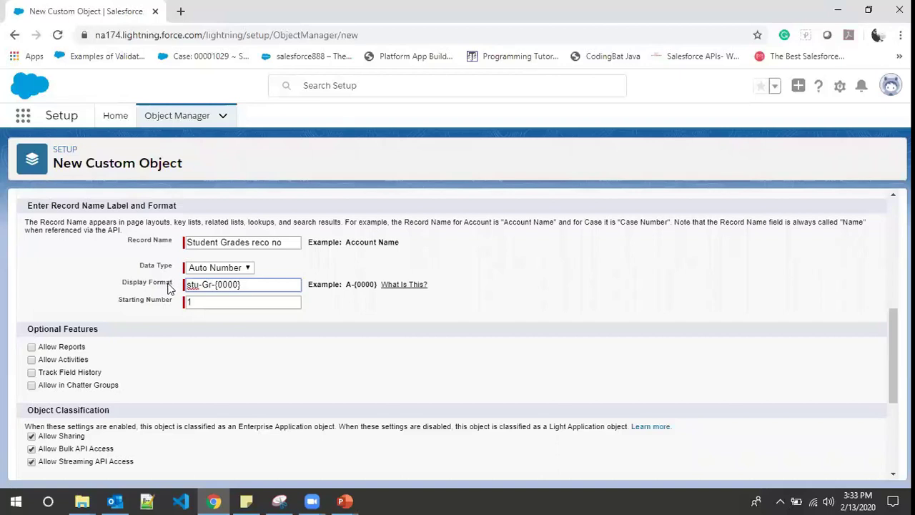
key(Delete)
scroll(255, 319, down, 3)
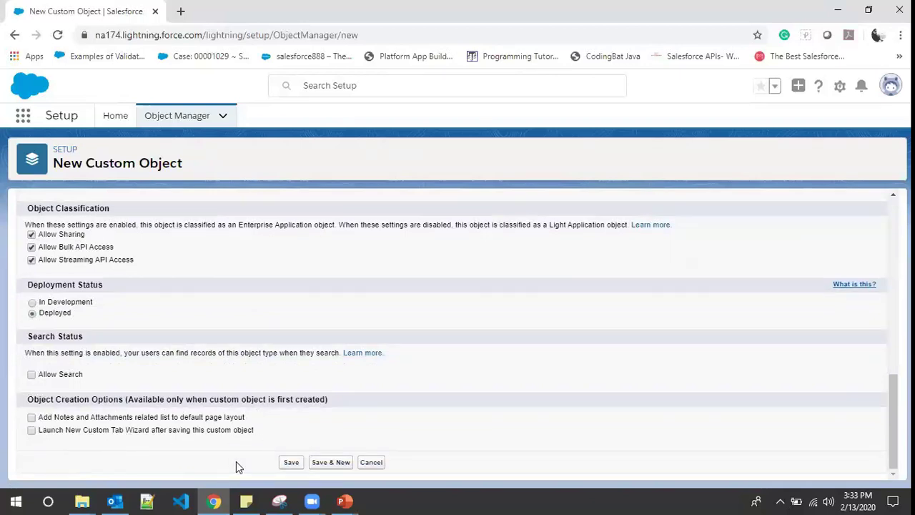
click(291, 462)
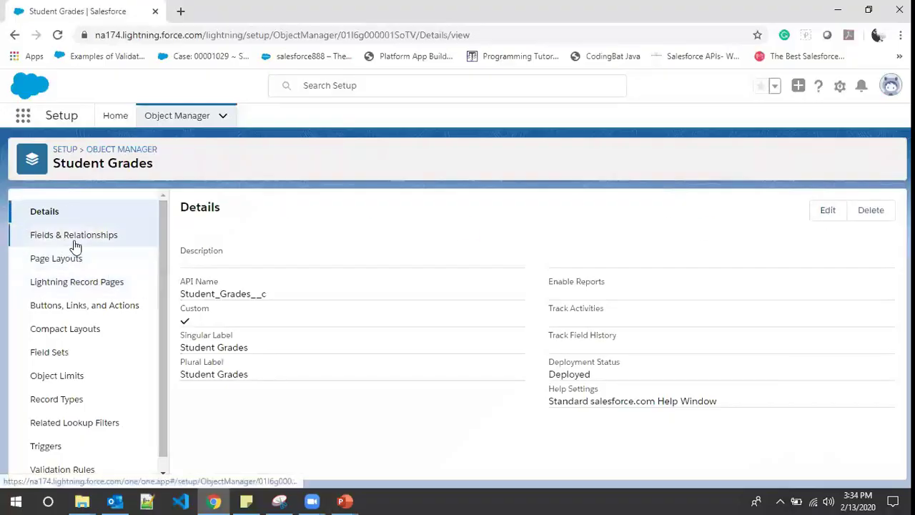
Step: Start a new custom field on the Student Grades object with the Number data type
click(74, 243)
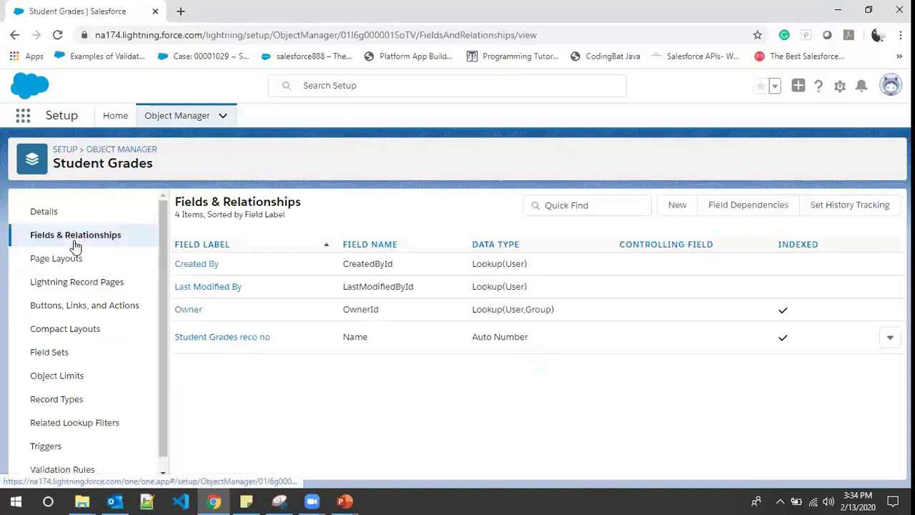
click(678, 205)
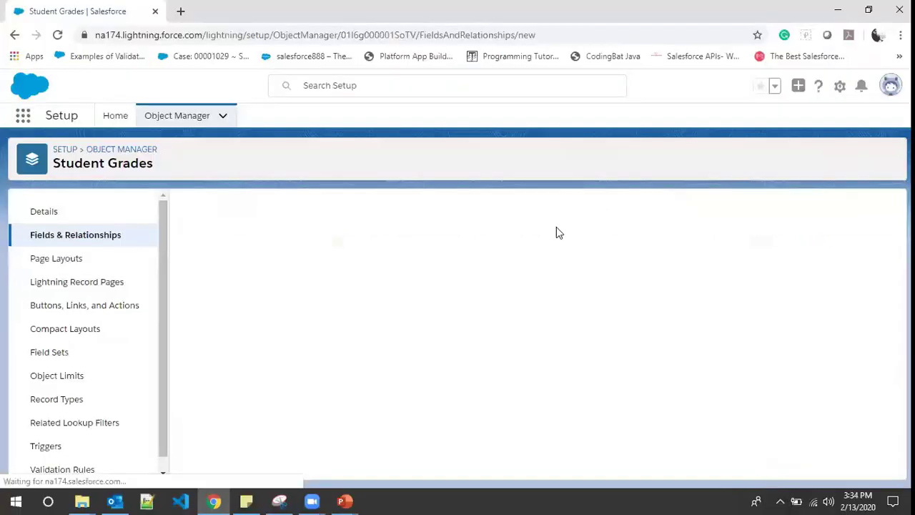
scroll(284, 290, down, 4)
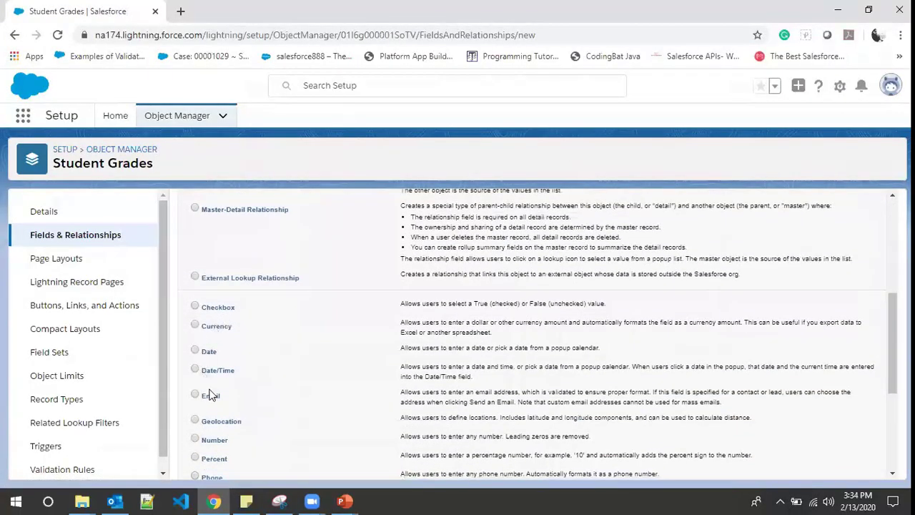
click(215, 439)
scroll(505, 361, up, 5)
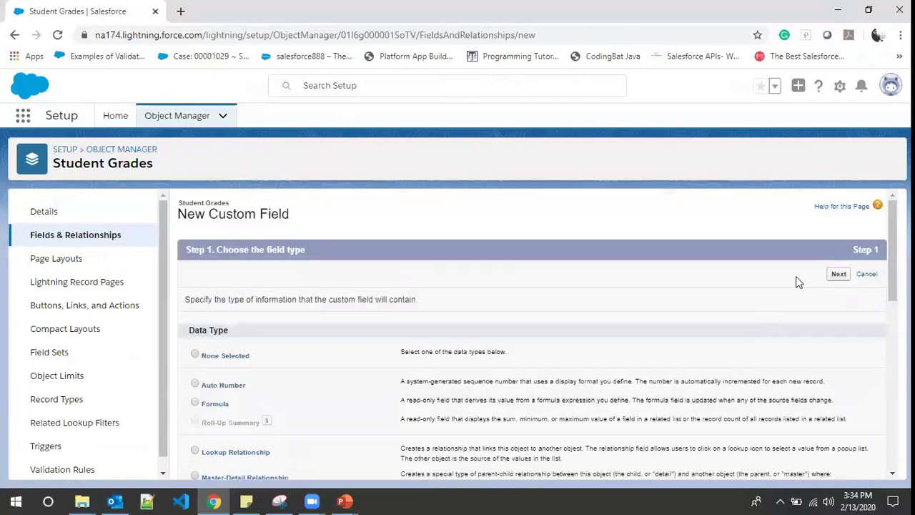
click(837, 272)
Step: Label the number field Marks Obtained, keep the default length and decimal places, and continue to field-level security
click(336, 302)
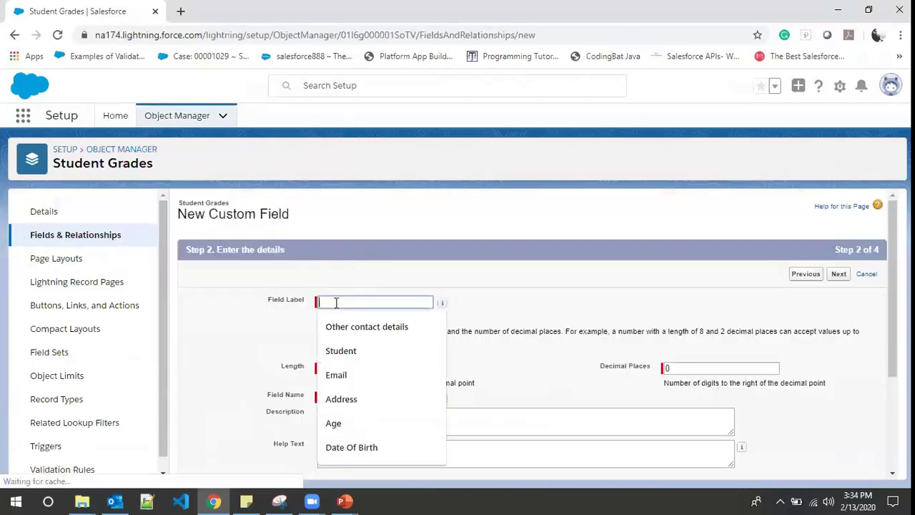
text(Marks)
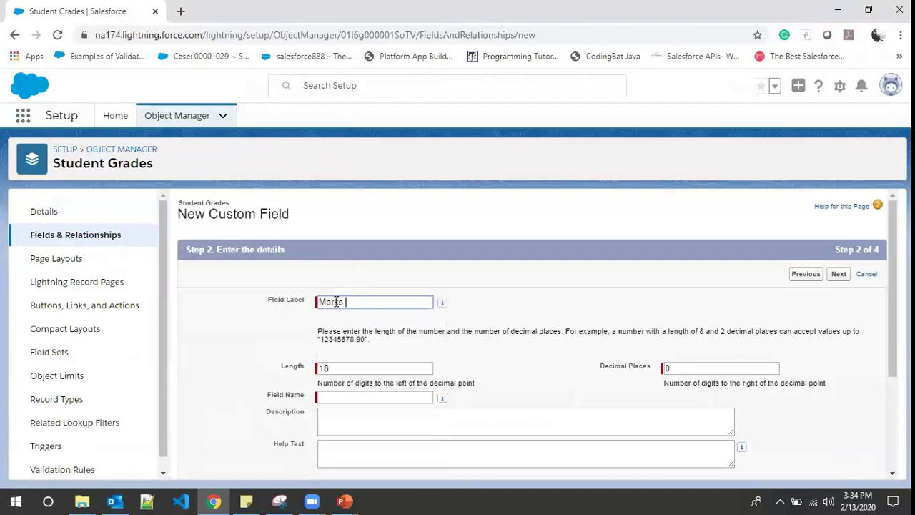
text( Obtained)
key(Tab)
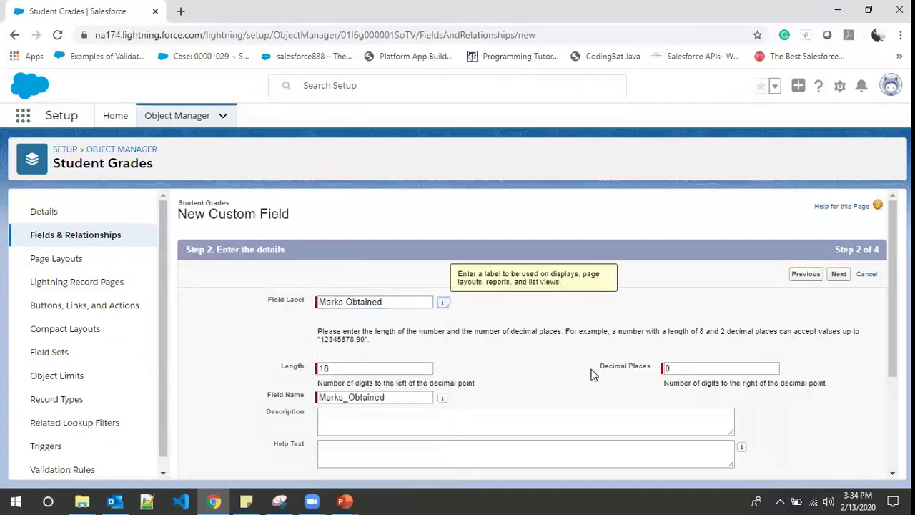
scroll(799, 345, down, 2)
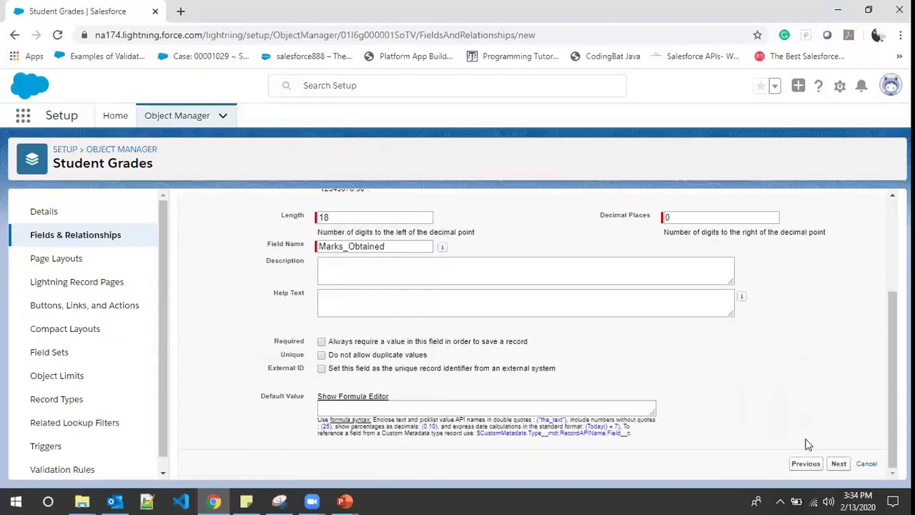
click(836, 464)
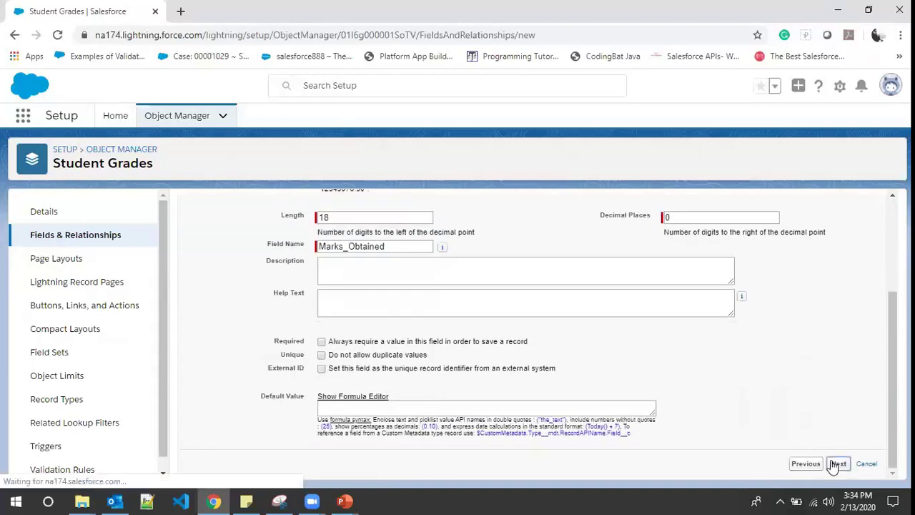
Step: Accept the default field-level security and page layout for the Marks Obtained field and save it
scroll(823, 417, down, 4)
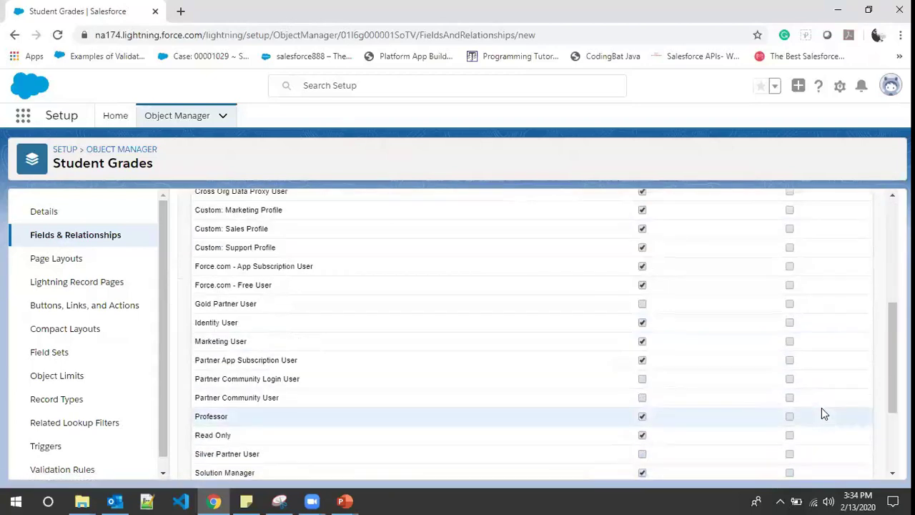
scroll(822, 413, down, 2)
click(835, 464)
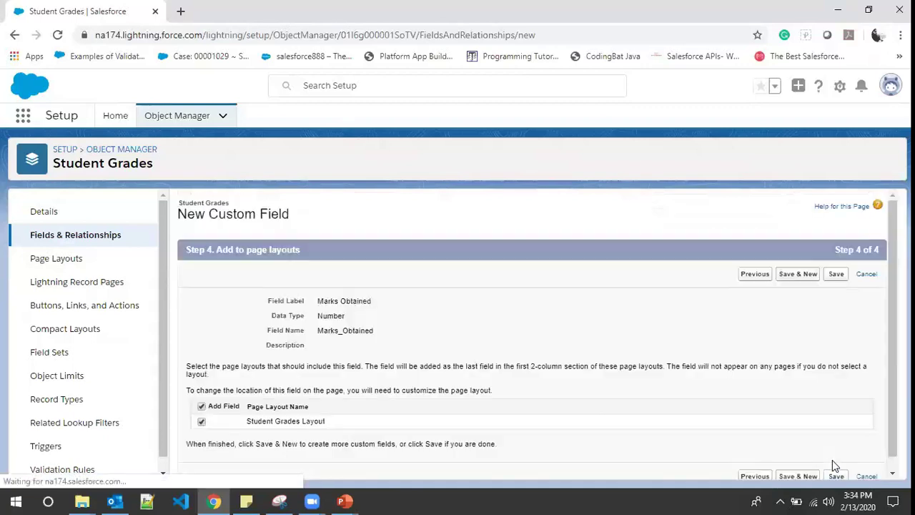
click(835, 276)
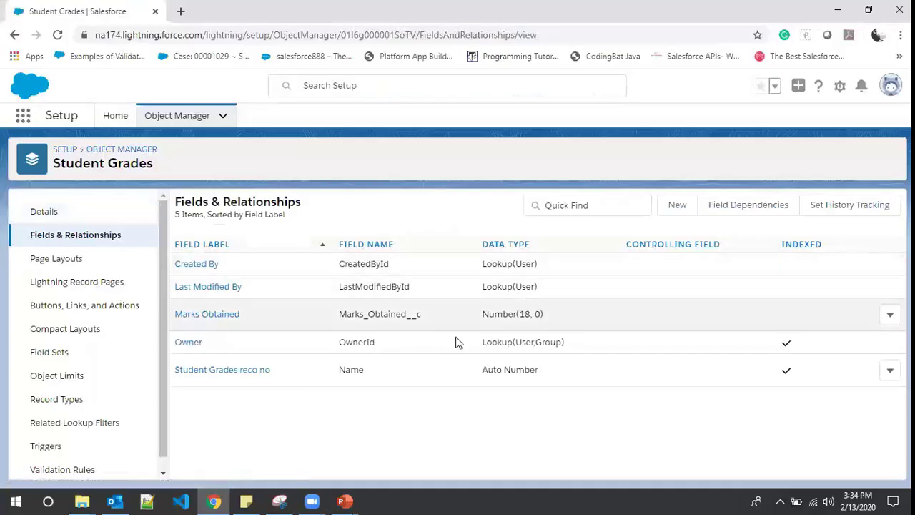
Step: Start a new custom field on the Student Grades object with the Picklist data type
click(680, 205)
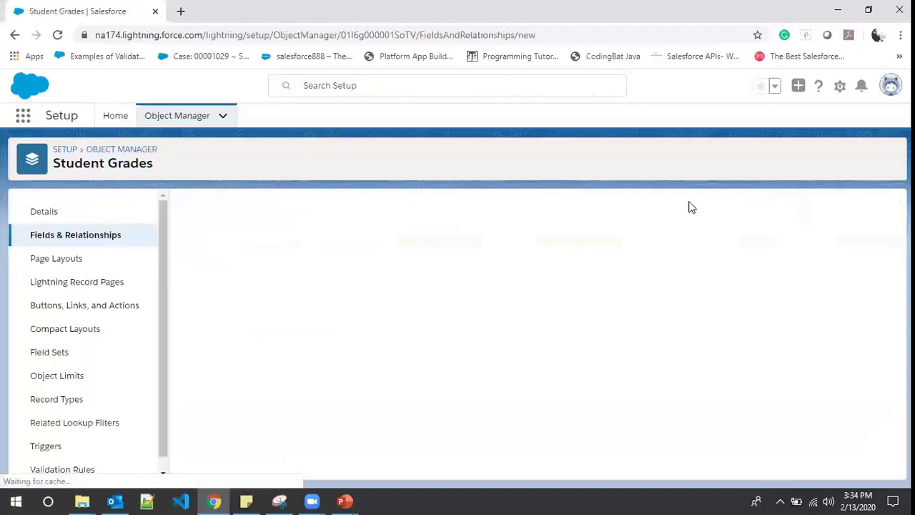
scroll(225, 322, down, 5)
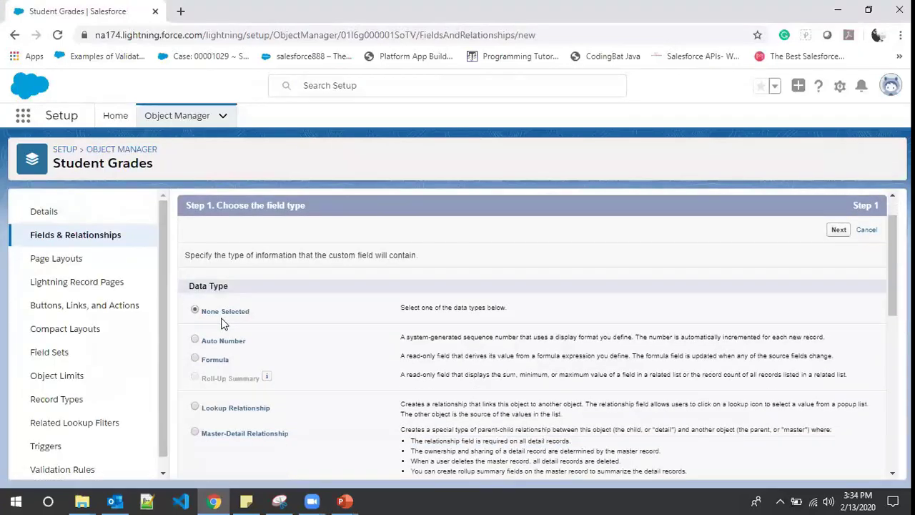
scroll(218, 374, down, 2)
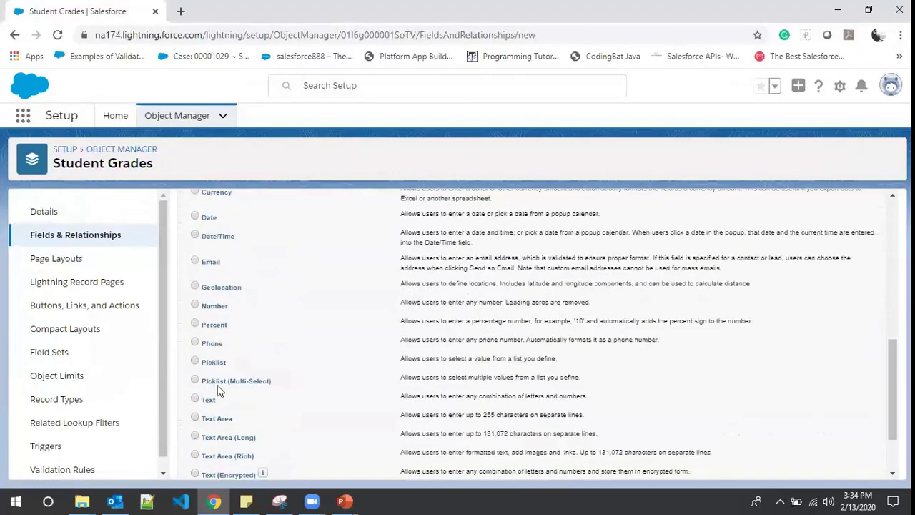
scroll(644, 336, up, 10)
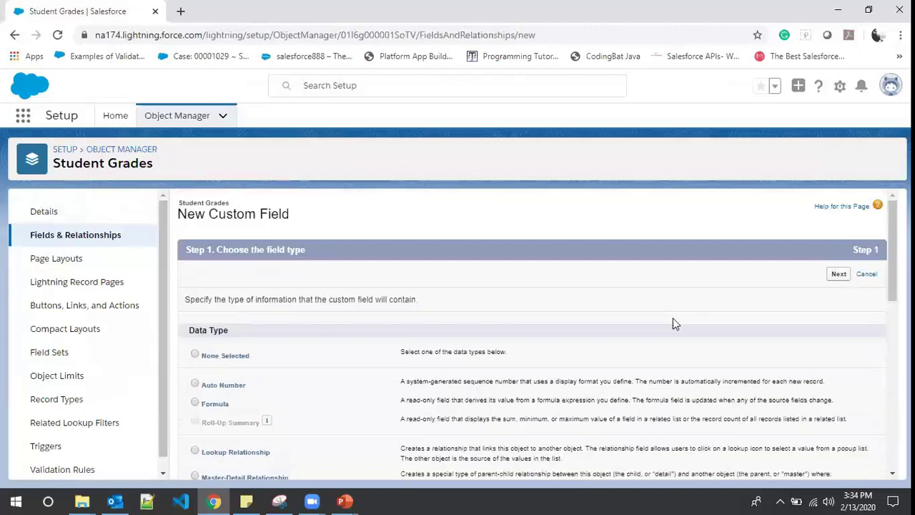
click(828, 272)
Step: Label the picklist Semester and enter its own values on separate lines: 1st Sem, 2nd Sem, 3rd Sem, 4th sem, 5th sem and 6th sem
click(363, 301)
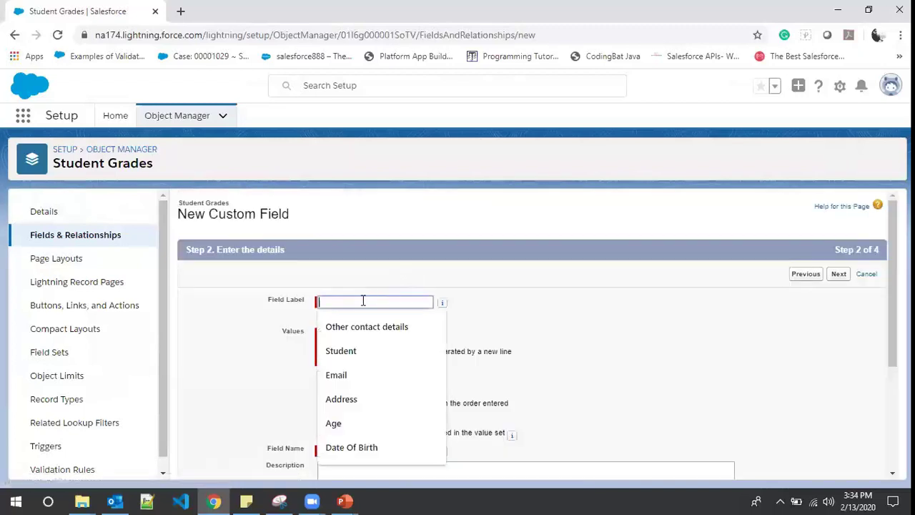
text(Semester)
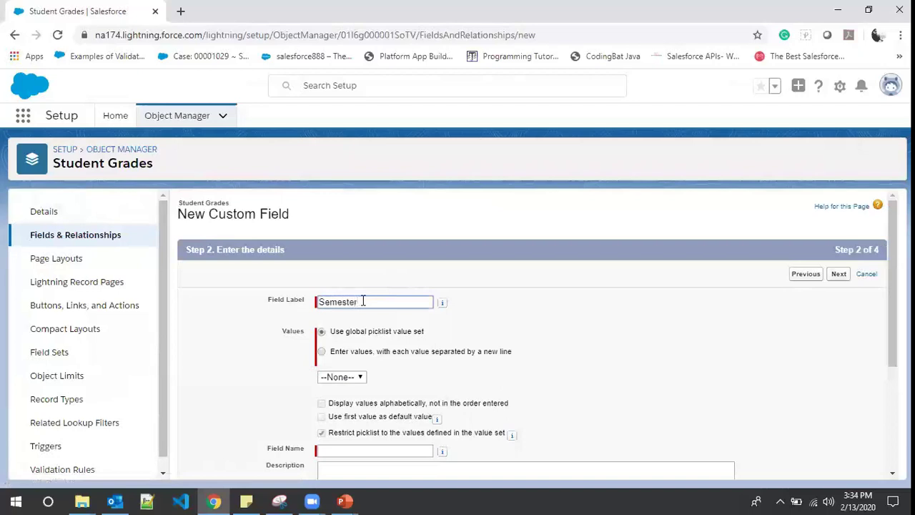
click(374, 355)
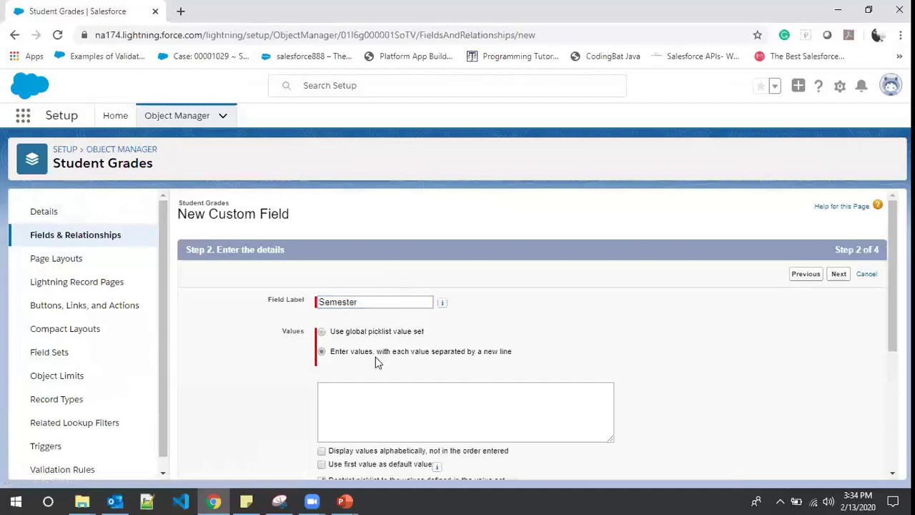
click(362, 391)
text(1s)
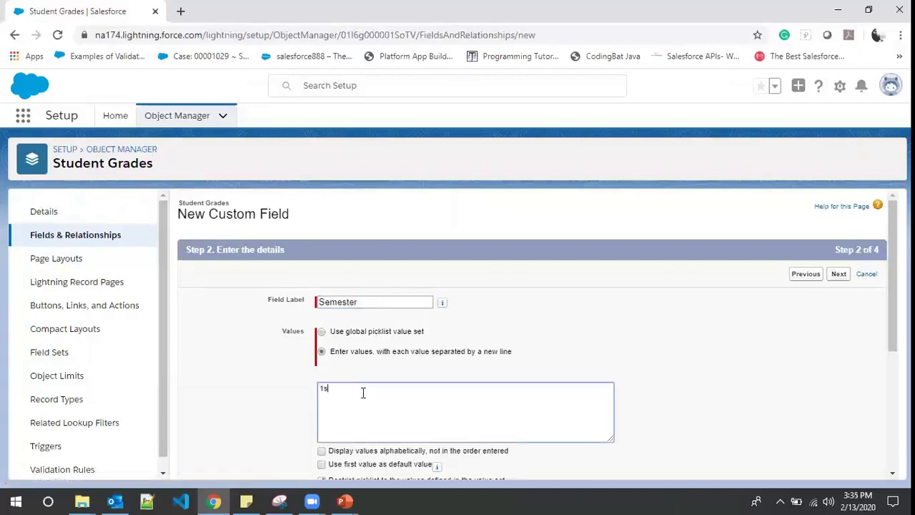
text(t Sem)
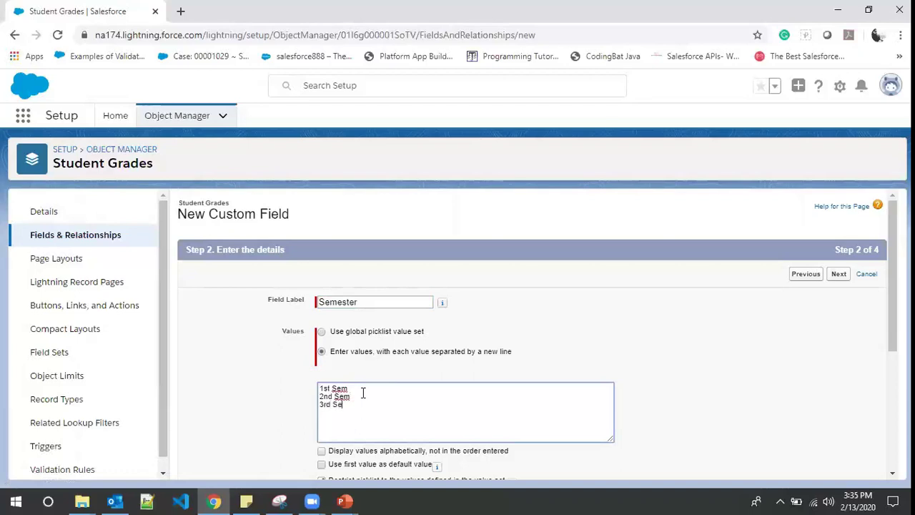
key(Return)
text(4th sem )
text(5th sem )
text(6)
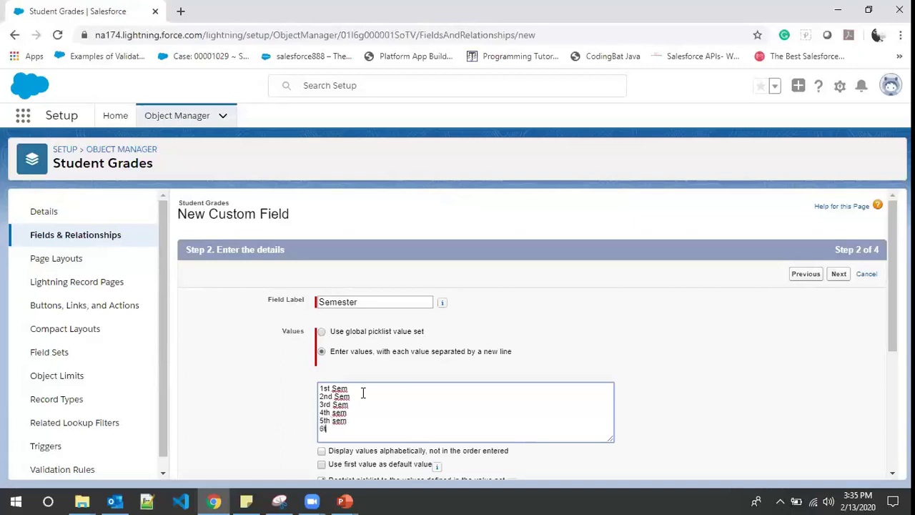
text(th sem)
Step: Accept the default field-level security and page layout for the Semester field, then save it and begin another new field
scroll(822, 283, down, 3)
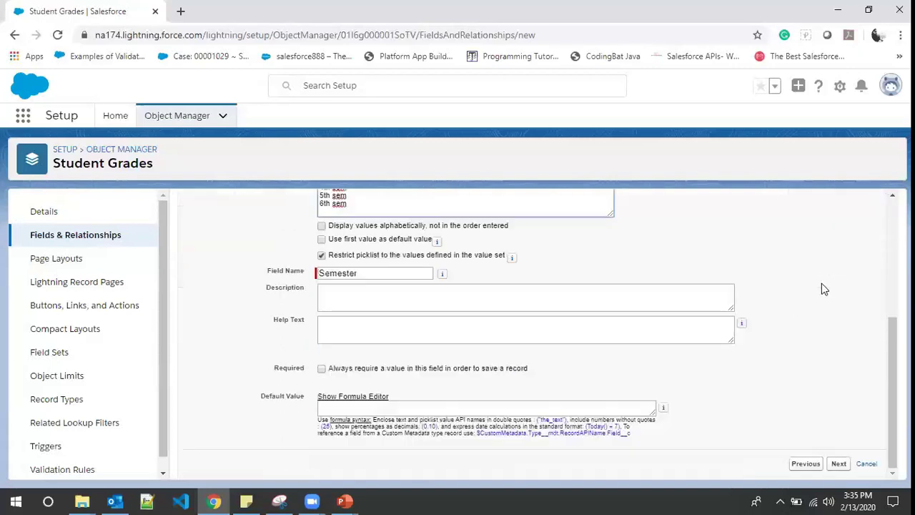
click(840, 464)
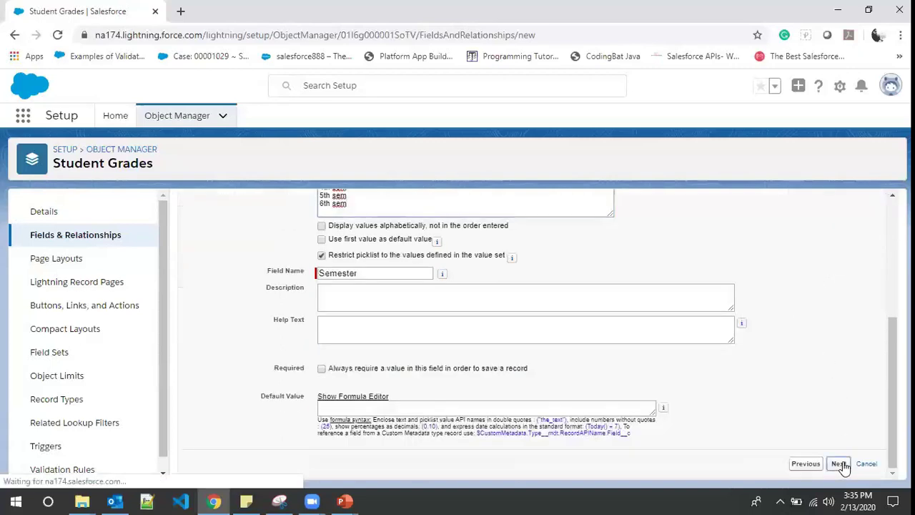
scroll(715, 354, down, 10)
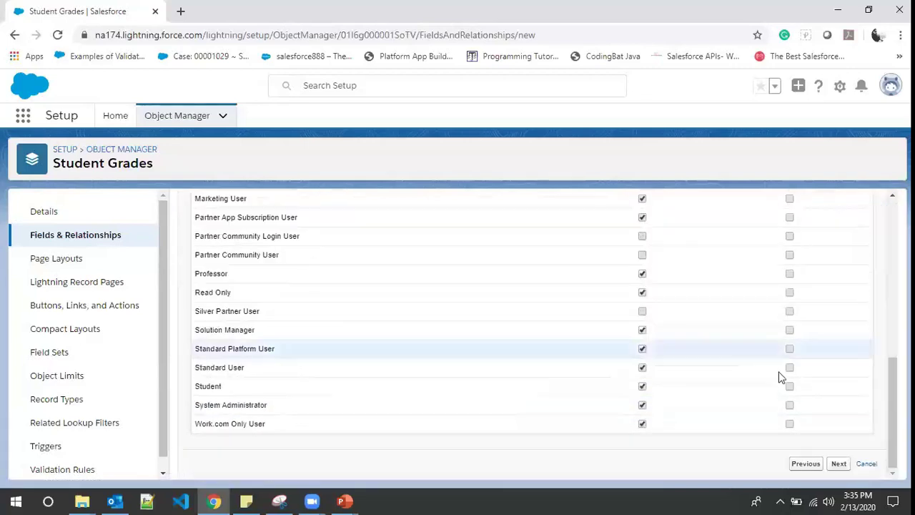
click(839, 464)
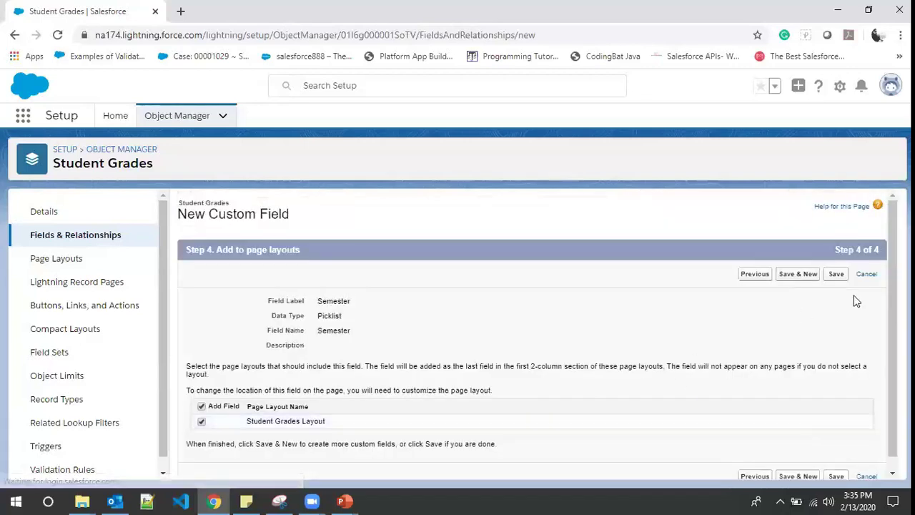
click(798, 275)
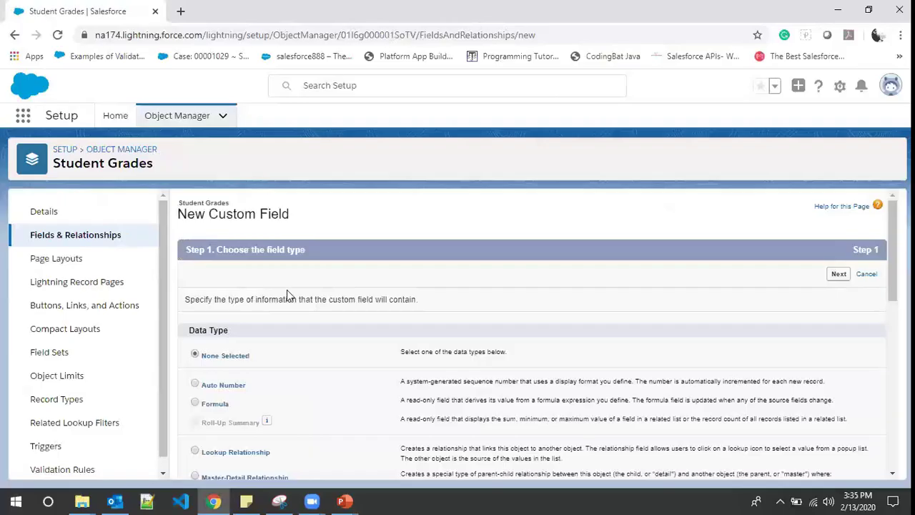
Step: Choose the Picklist data type for the new field and continue to its details
scroll(302, 321, down, 5)
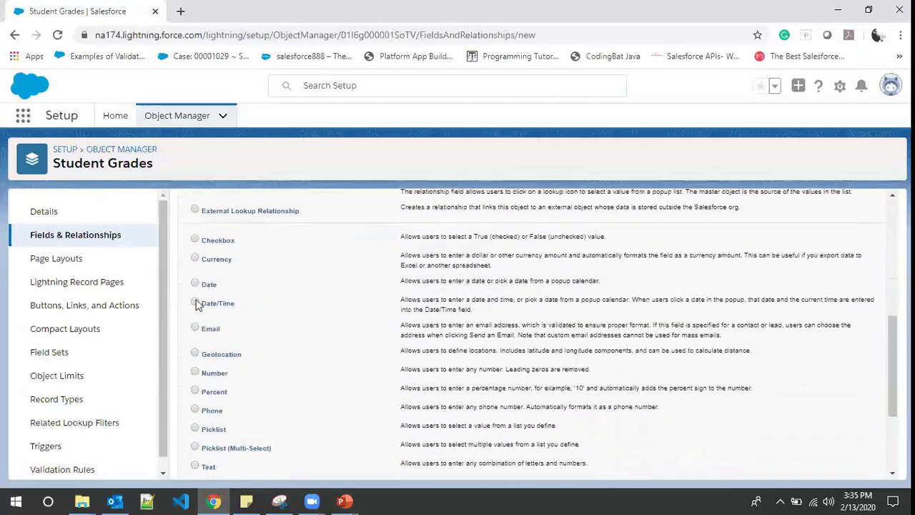
click(225, 430)
scroll(226, 429, up, 10)
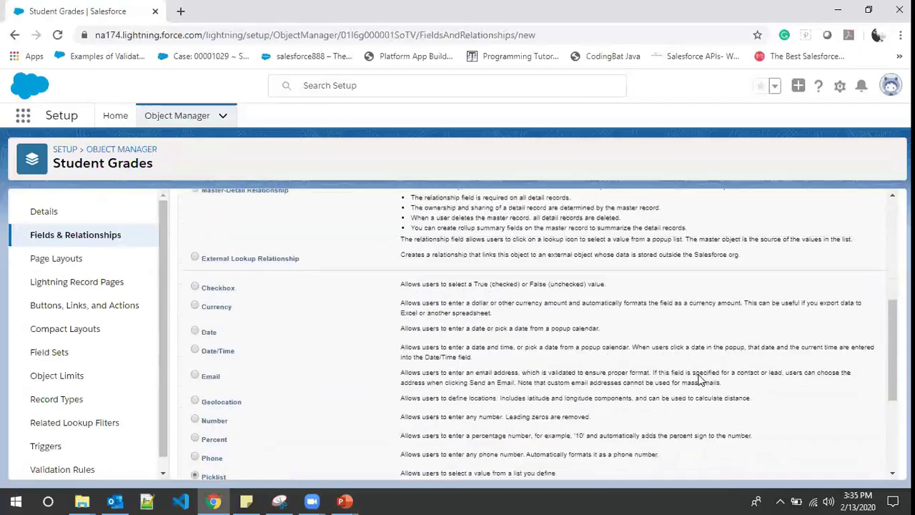
click(840, 275)
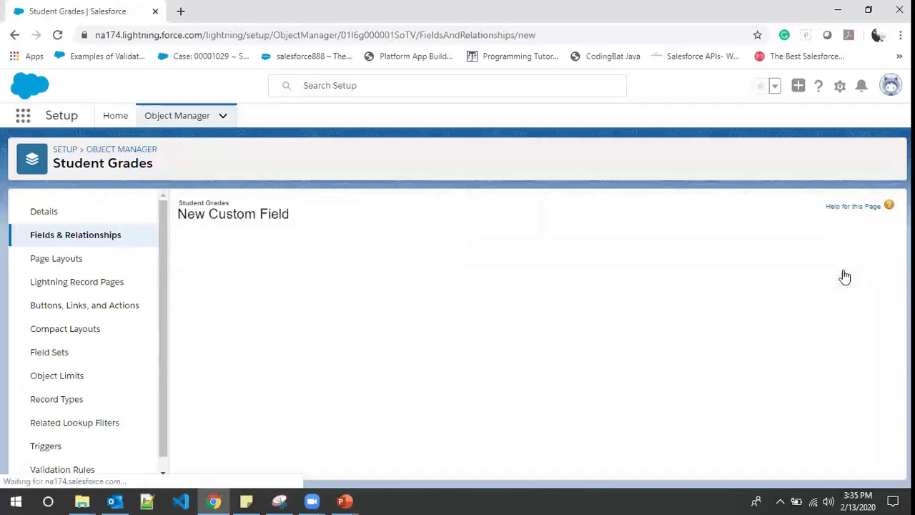
Step: Check the planned field list on the slide, label the picklist Subject, and choose to enter its values manually
click(416, 306)
key(alt+Tab)
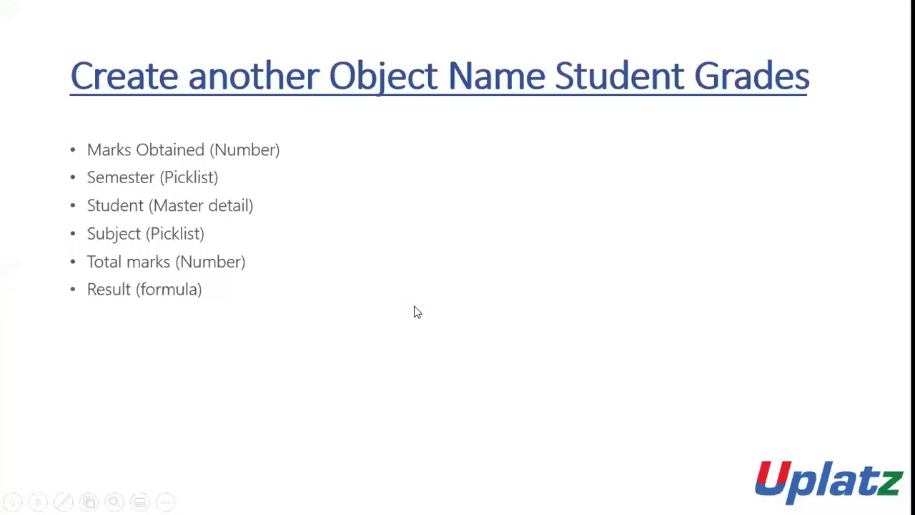
key(alt+Tab)
click(367, 302)
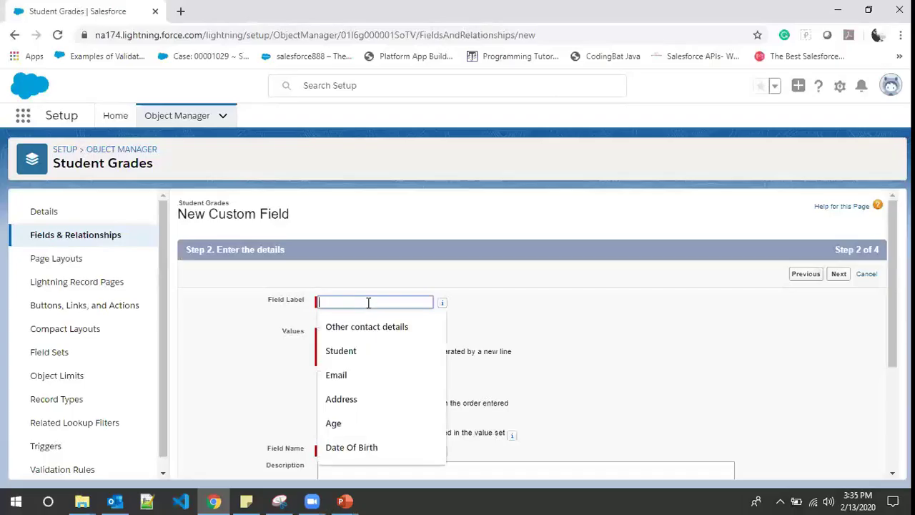
text(Subject)
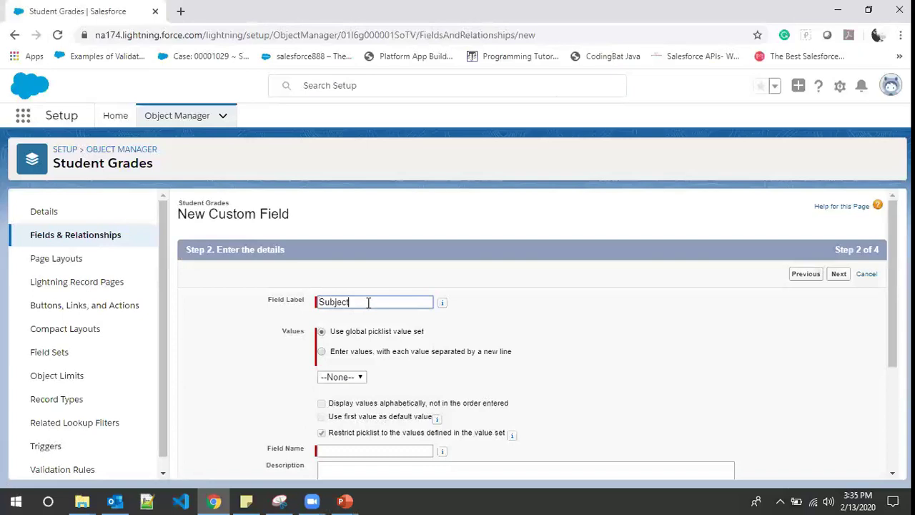
scroll(372, 311, down, 1)
key(Tab)
click(370, 287)
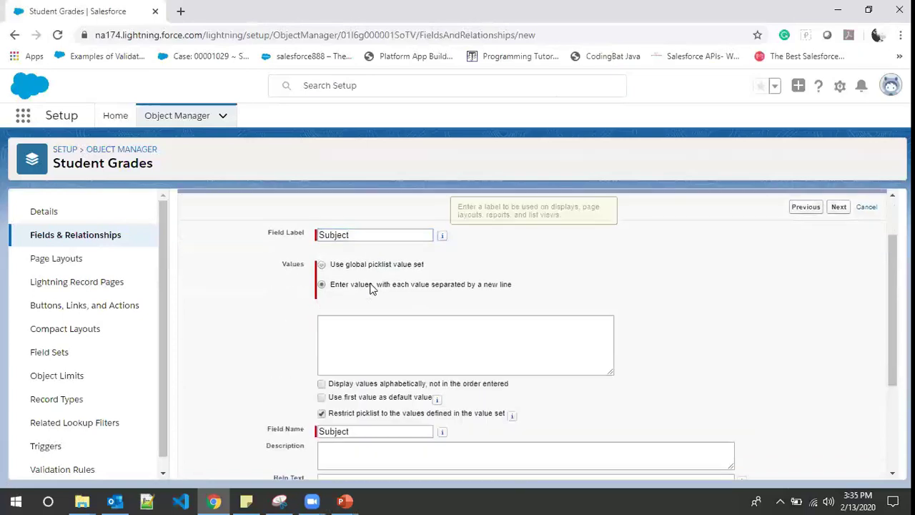
Step: Enter the Subject picklist values on separate lines, including Java, C/C++, Database and Digital Electronics
click(364, 328)
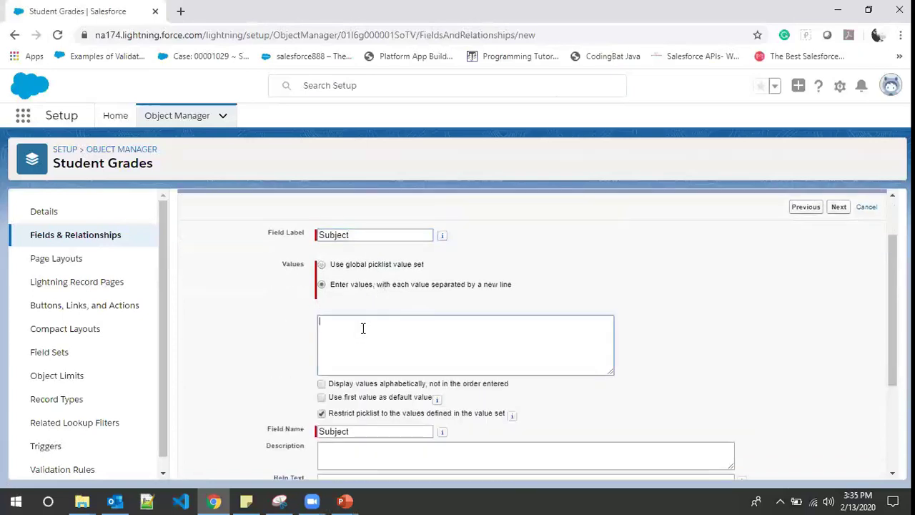
text(Java)
key(Return)
scroll(363, 328, down, 3)
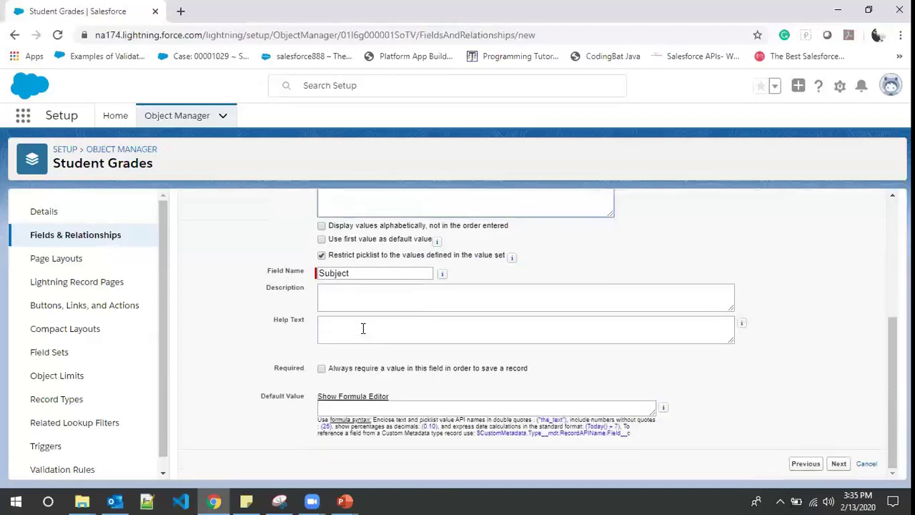
scroll(363, 328, up, 4)
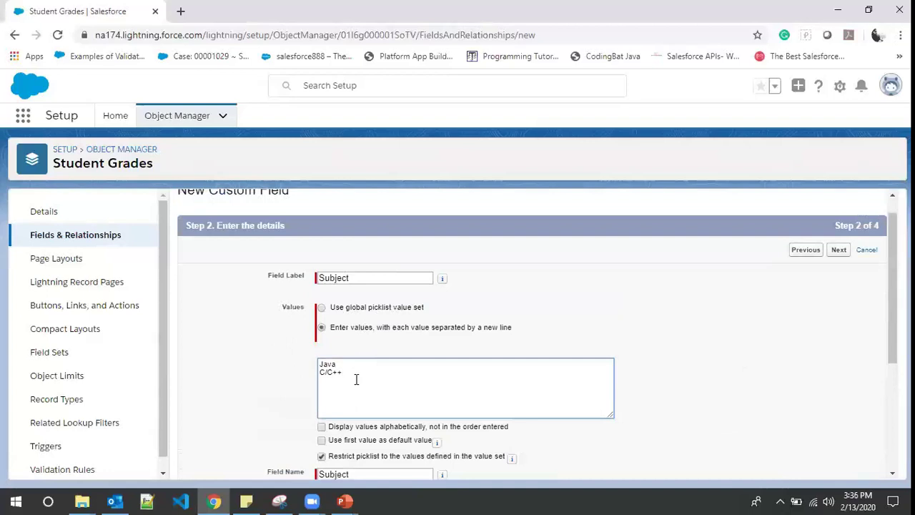
text(atabase)
Step: Keep the default field-level security and page layout for the Subject field, and save it while starting another new field
scroll(358, 380, down, 4)
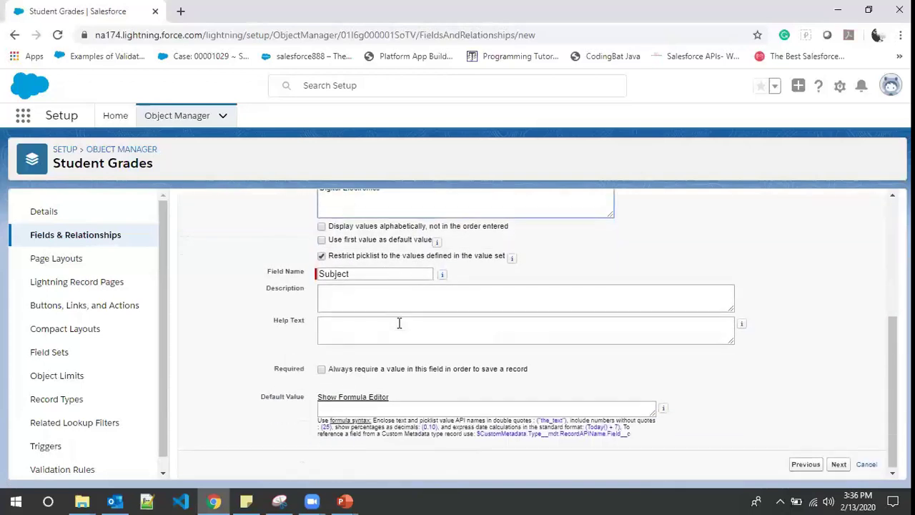
click(839, 464)
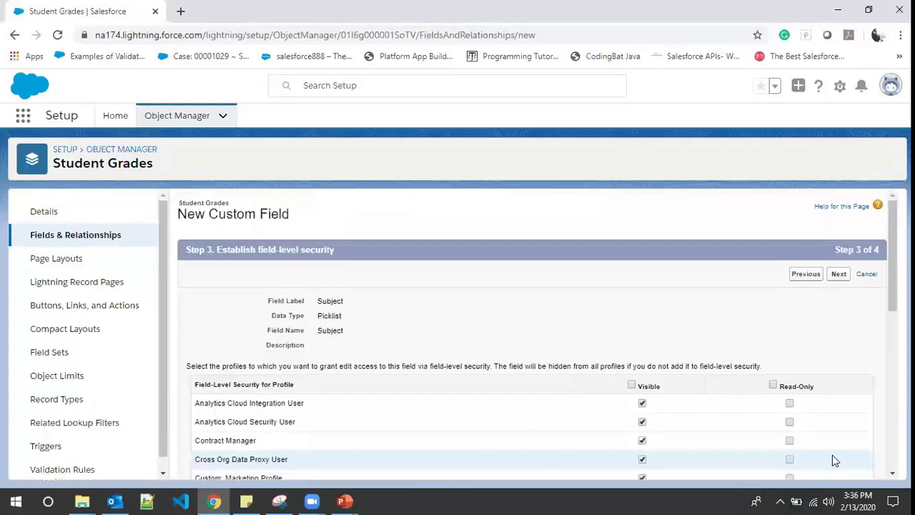
click(838, 274)
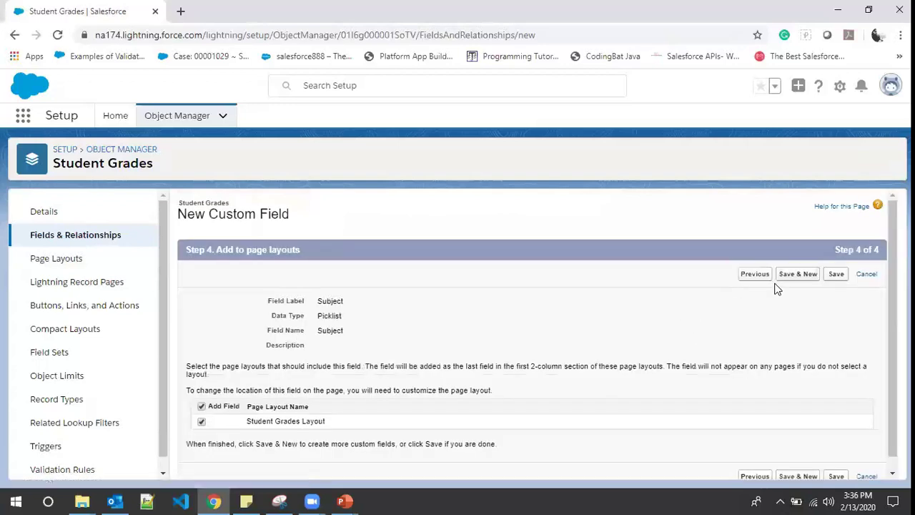
click(796, 276)
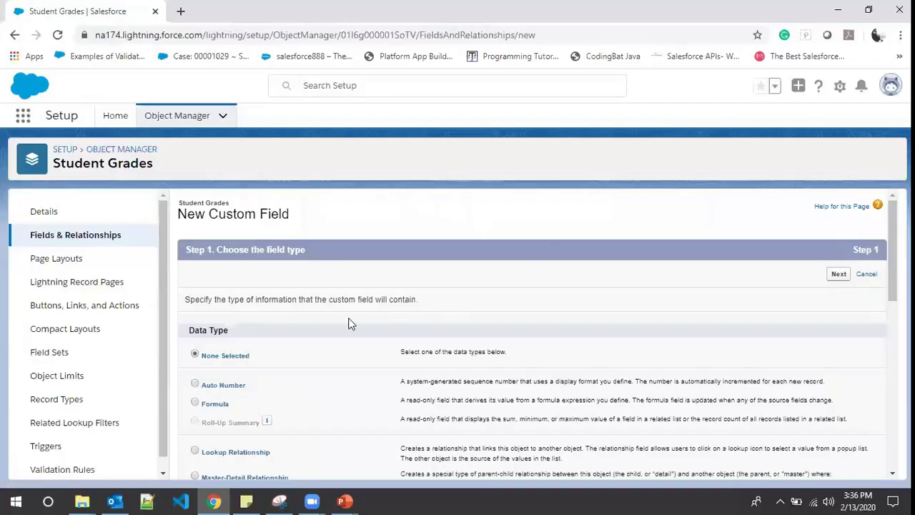
Step: Choose the Number data type for the next Student Grades field and continue to its details
scroll(348, 324, down, 10)
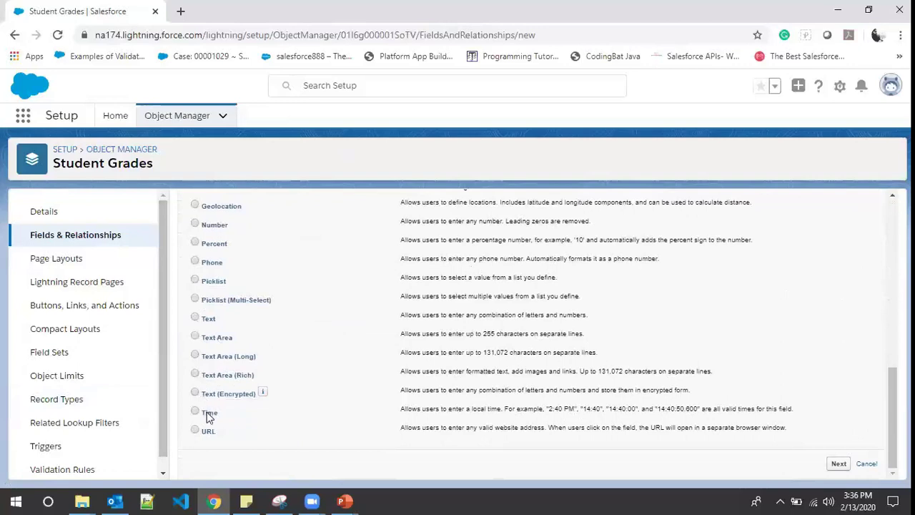
scroll(207, 422, up, 2)
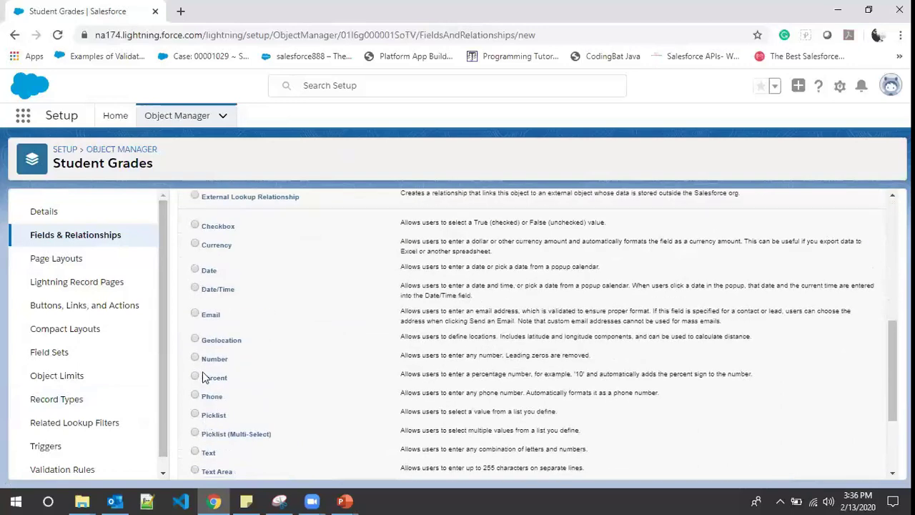
scroll(202, 363, down, 2)
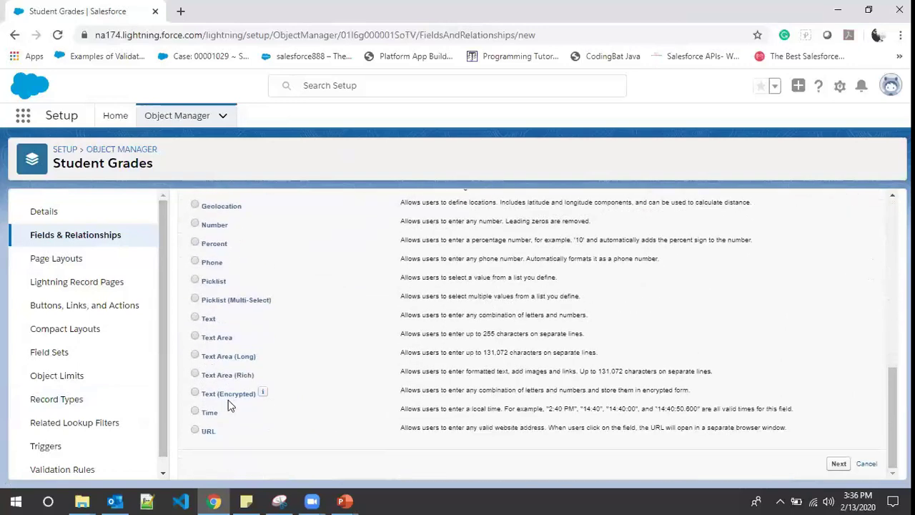
scroll(213, 362, up, 6)
scroll(213, 362, down, 3)
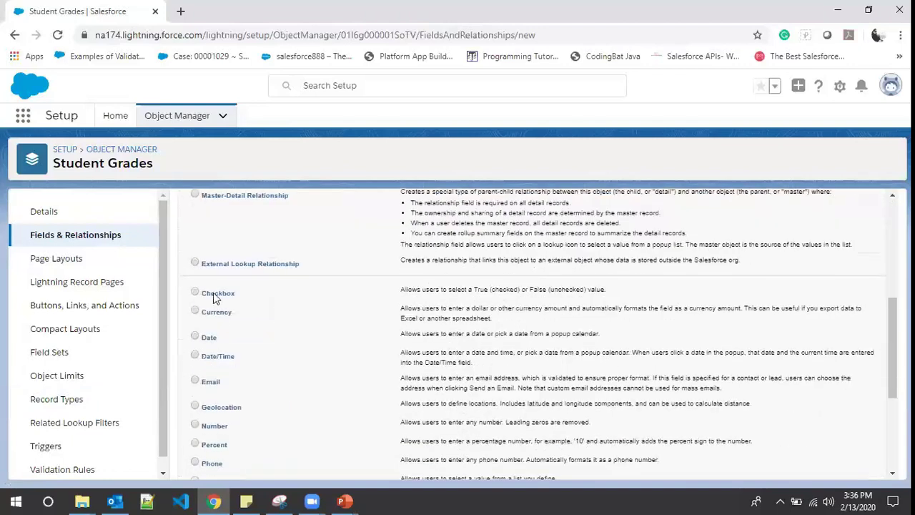
click(214, 425)
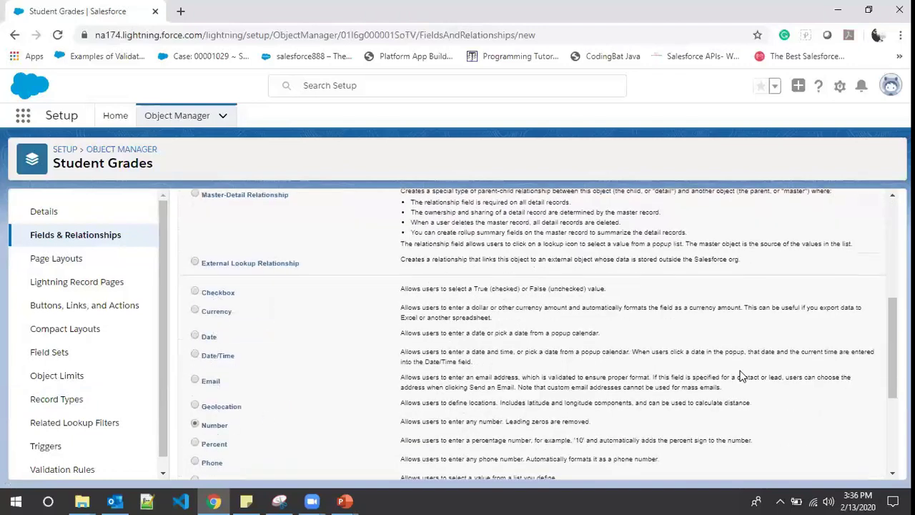
scroll(715, 376, down, 3)
click(838, 465)
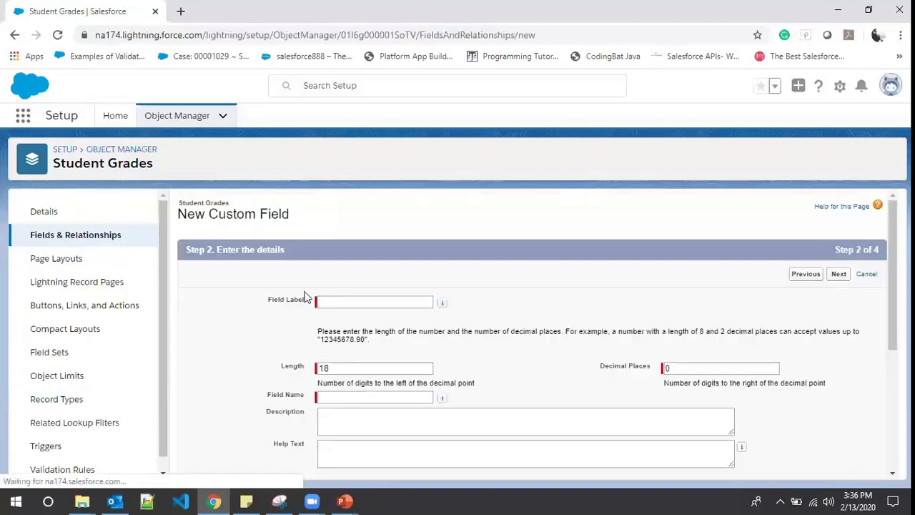
Step: Label the number field Total Marks, keep its default details, field-level security and page layout, and save it while starting another new field
click(328, 302)
text(Total)
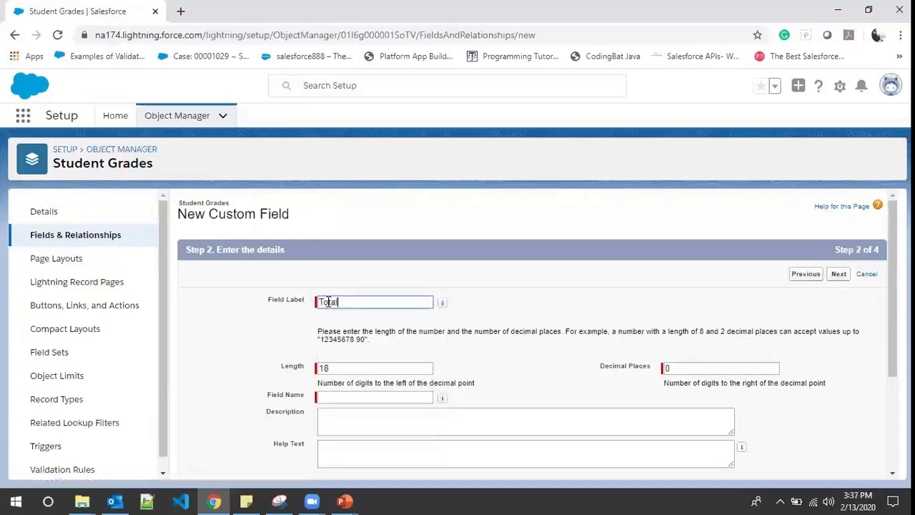
text( Marks)
key(Tab)
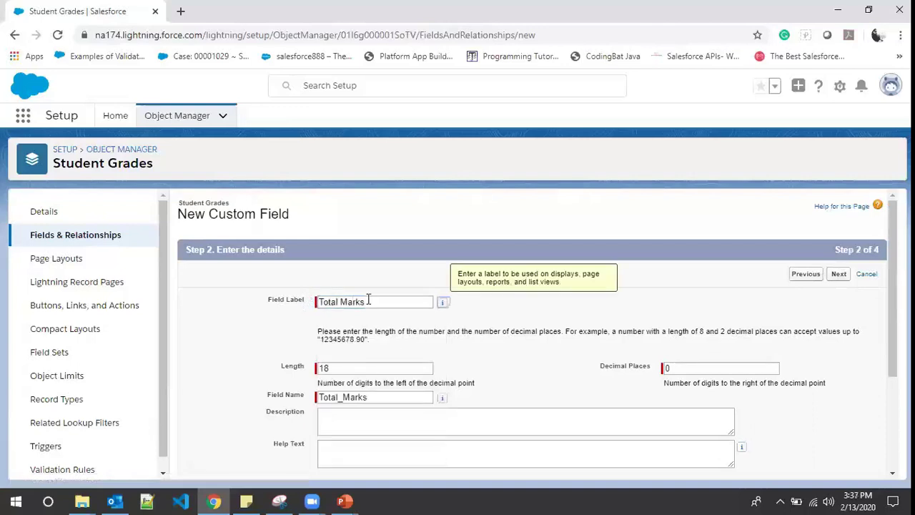
scroll(398, 368, down, 2)
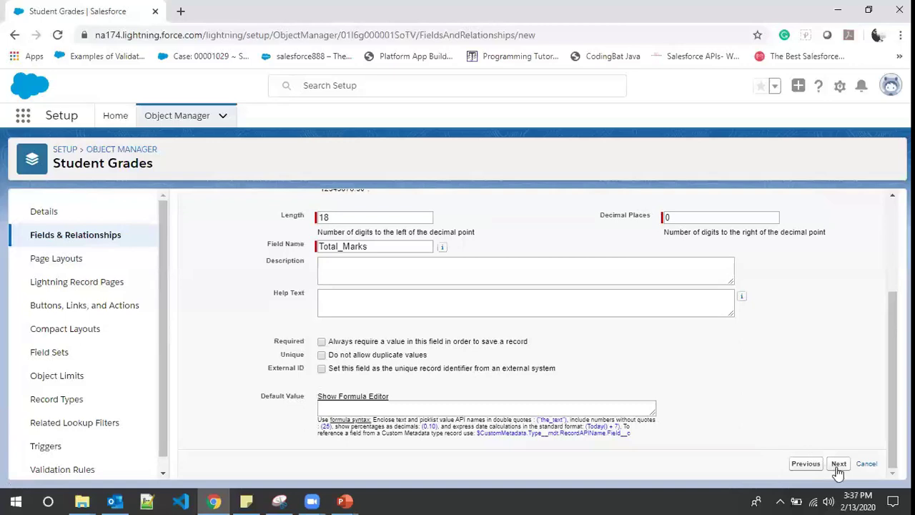
click(838, 464)
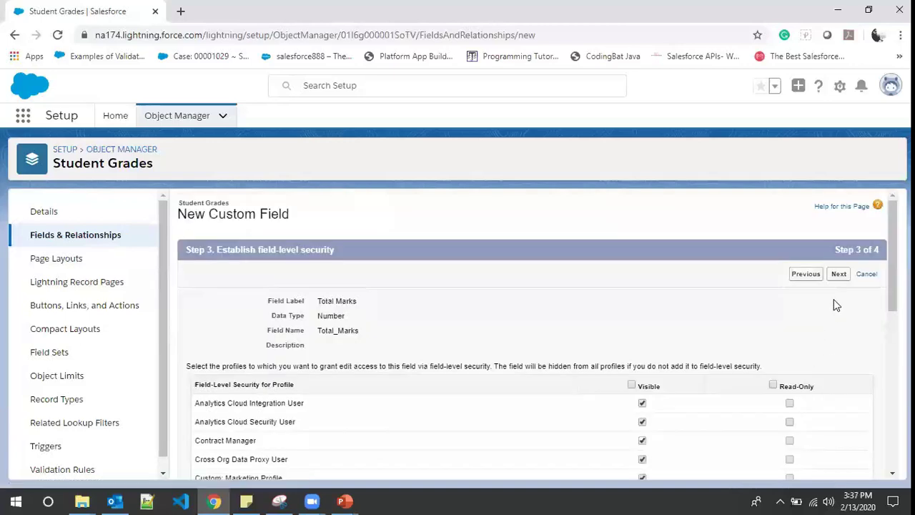
click(838, 274)
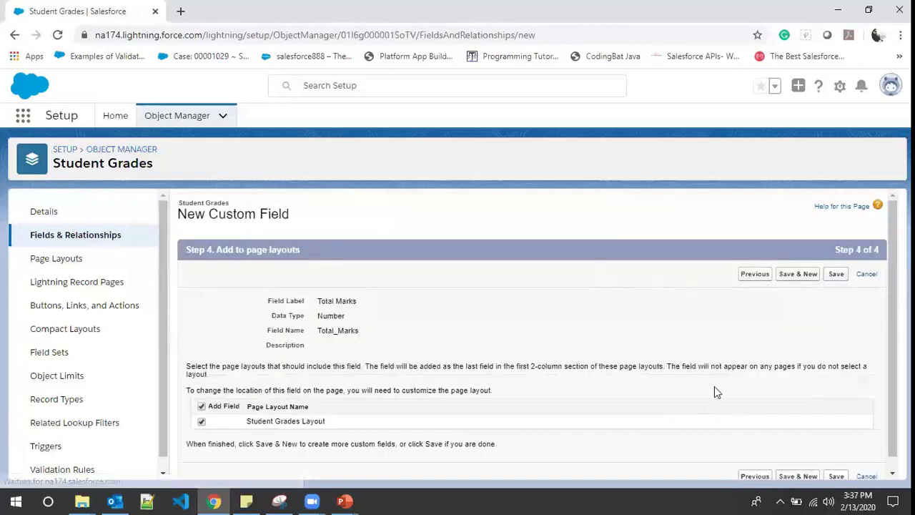
click(795, 464)
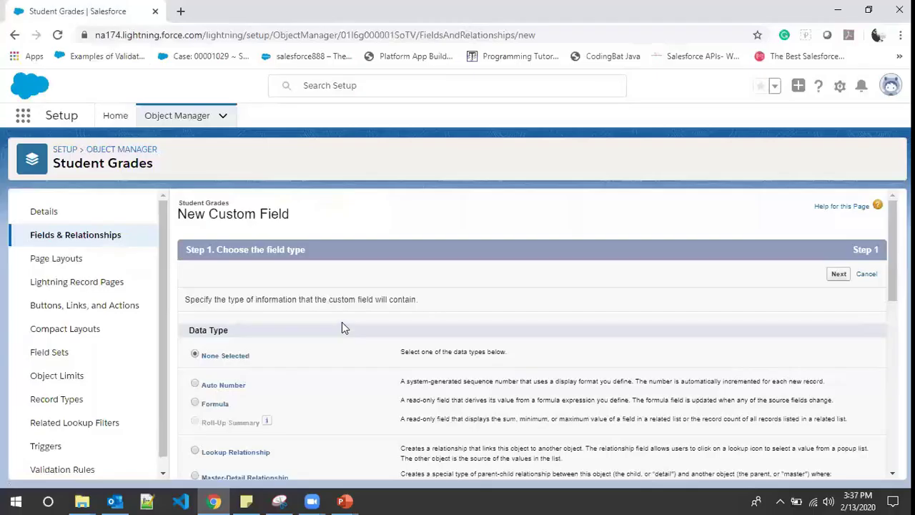
Step: Choose the Master-Detail Relationship data type for the next Student Grades field and continue to the related object choice
scroll(268, 395, down, 3)
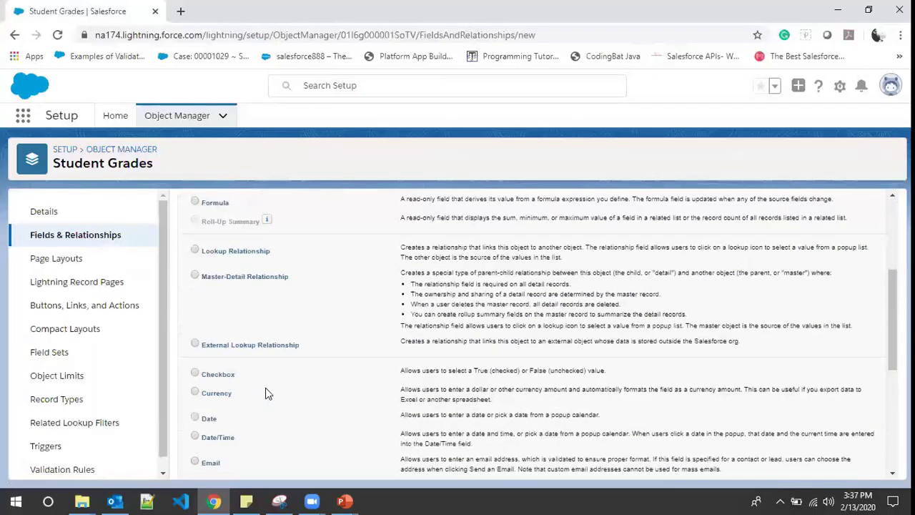
scroll(265, 393, down, 2)
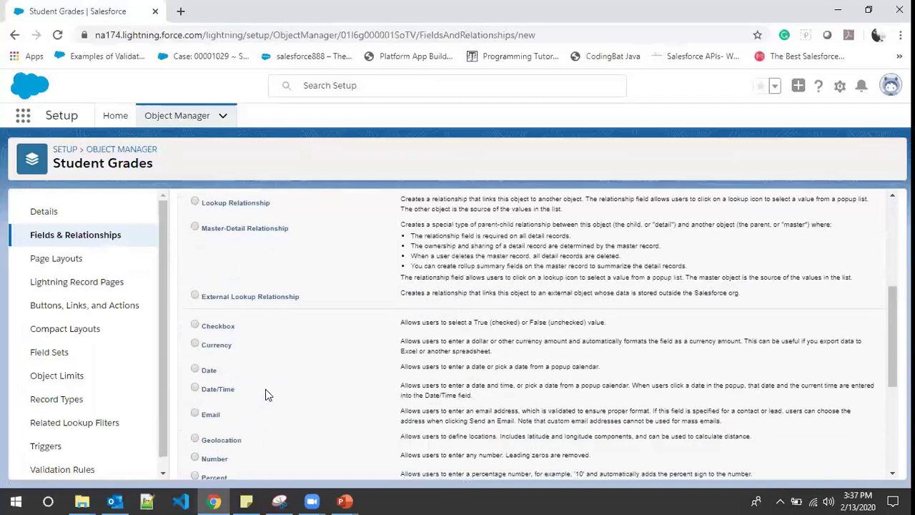
scroll(181, 354, up, 2)
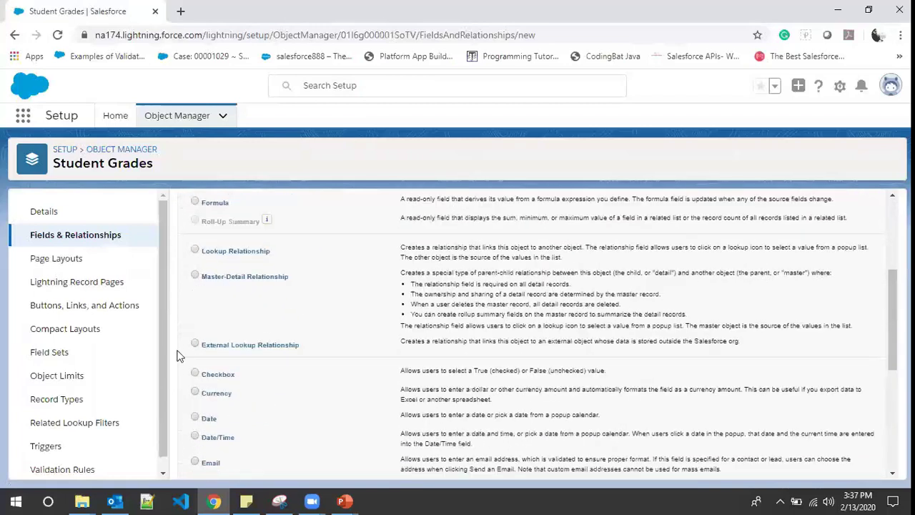
click(195, 277)
scroll(715, 351, up, 3)
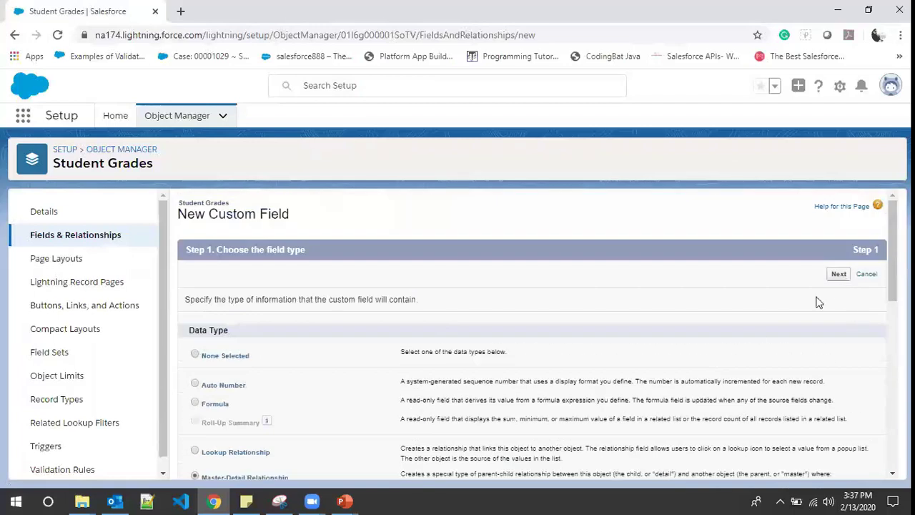
scroll(737, 332, down, 2)
scroll(873, 265, up, 1)
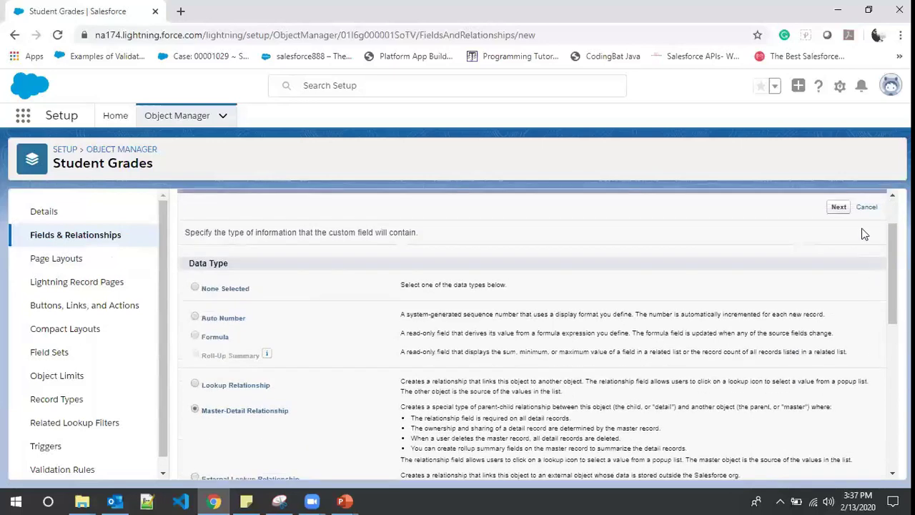
click(840, 207)
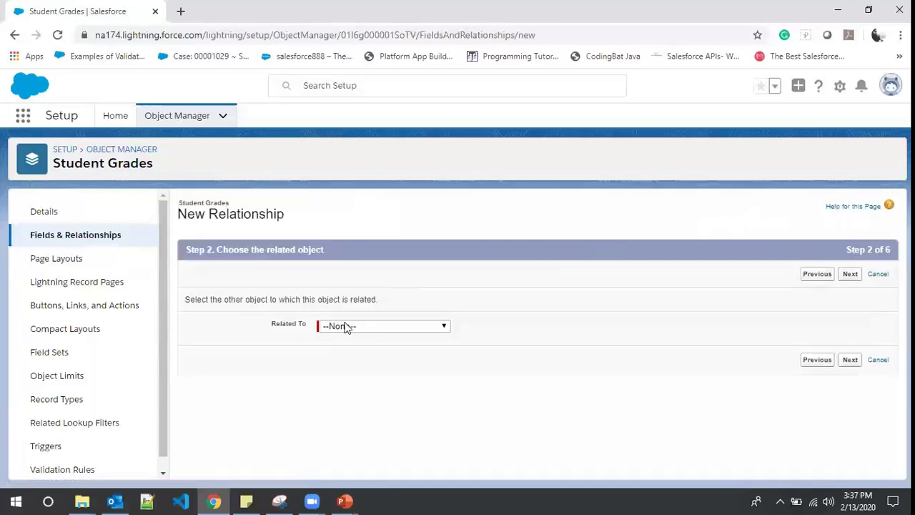
Step: Relate the master-detail field to the Student object and continue to its label and name
click(377, 326)
text(st)
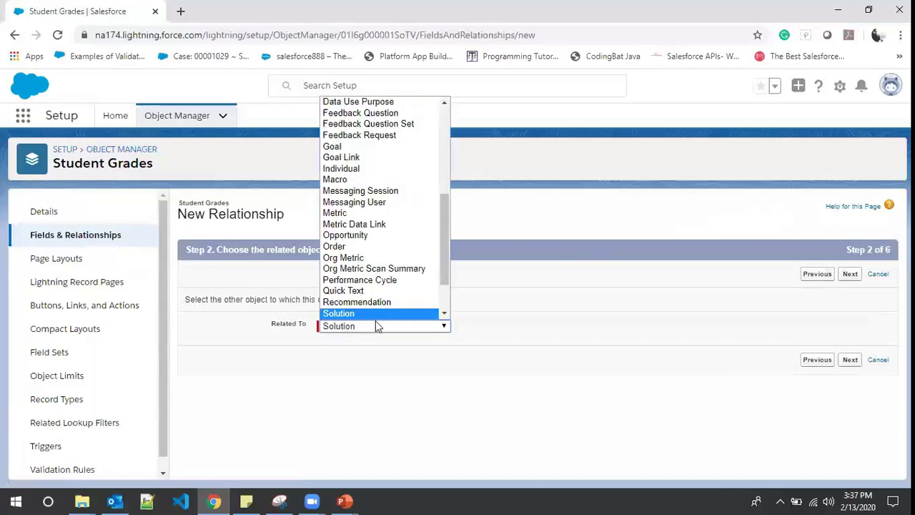
scroll(375, 320, down, 2)
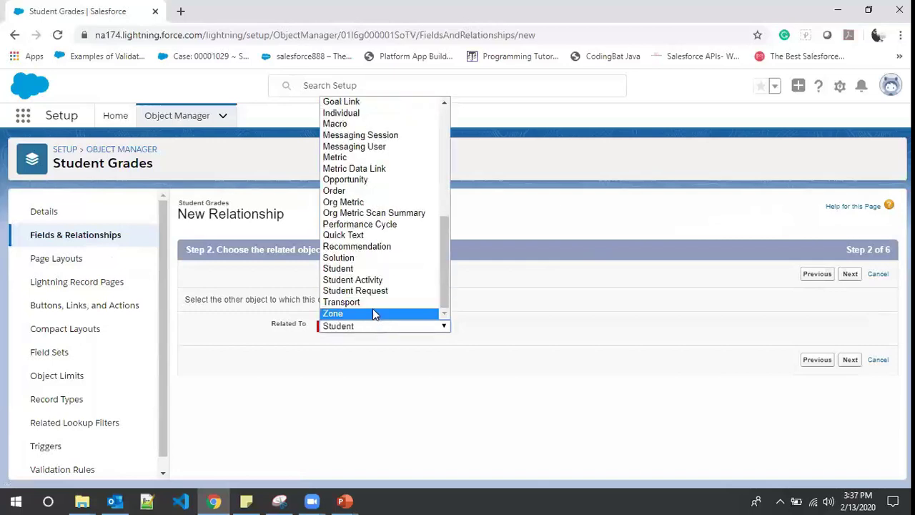
click(369, 268)
click(851, 274)
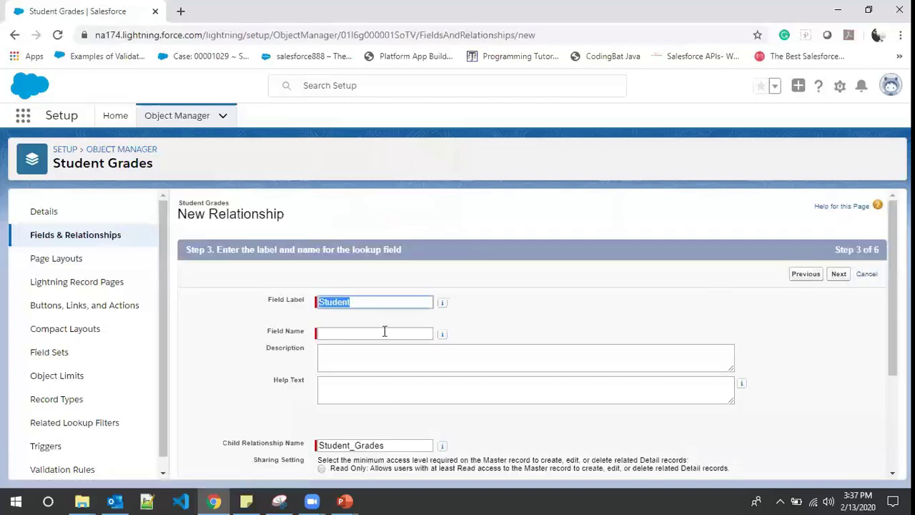
Step: Fill in the field name Student, keep the remaining relationship defaults, and save the field while starting another new one
click(386, 332)
click(836, 274)
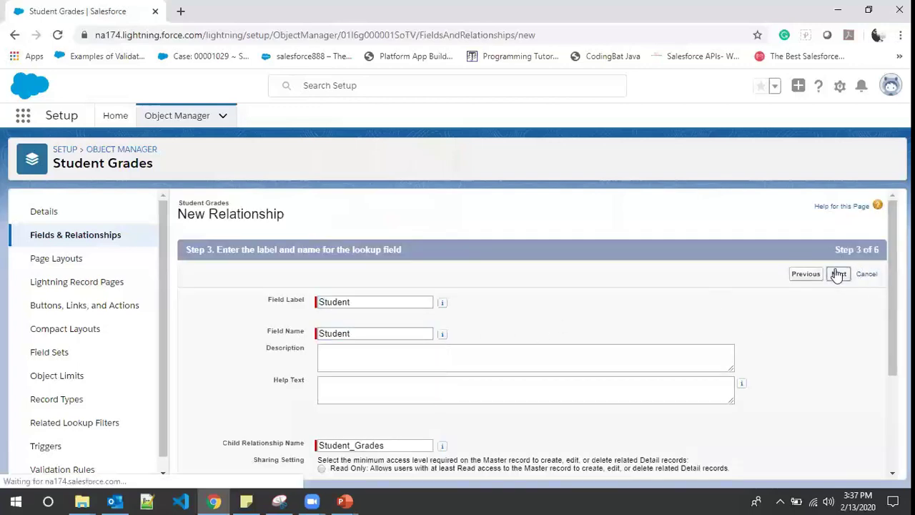
click(838, 275)
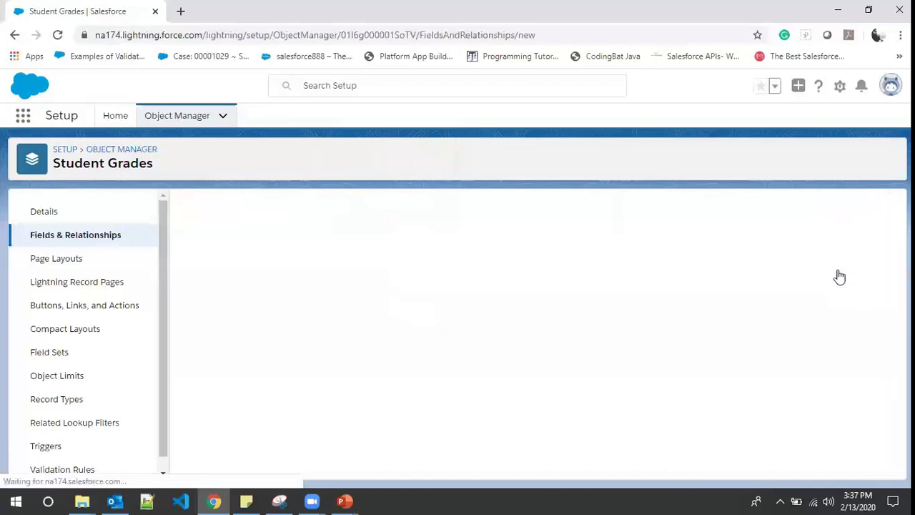
click(843, 275)
click(811, 281)
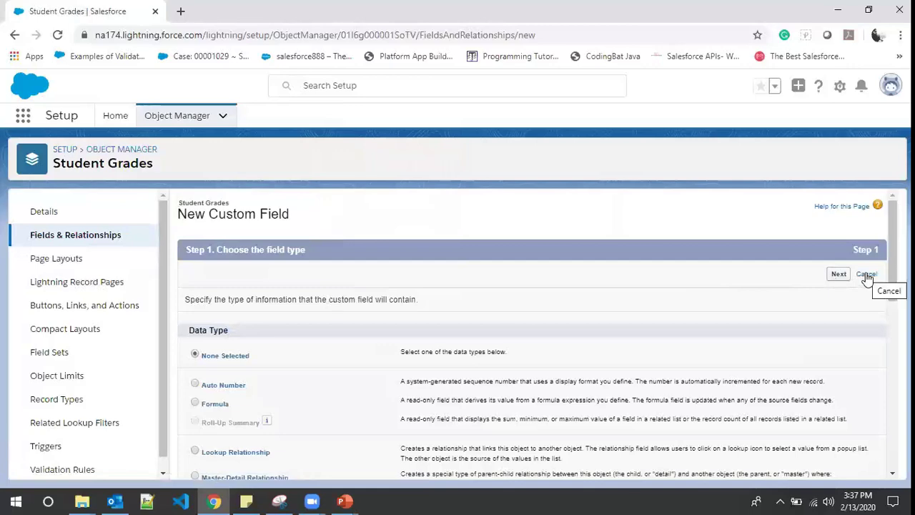
Step: Check the planned field list on the slide, return to Salesforce, and open the Uplatz University app
key(alt+Tab)
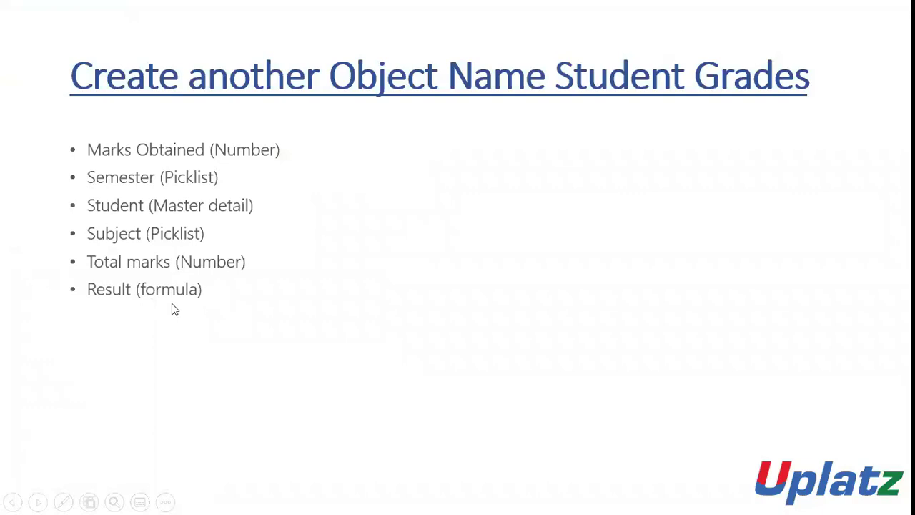
key(alt+Tab)
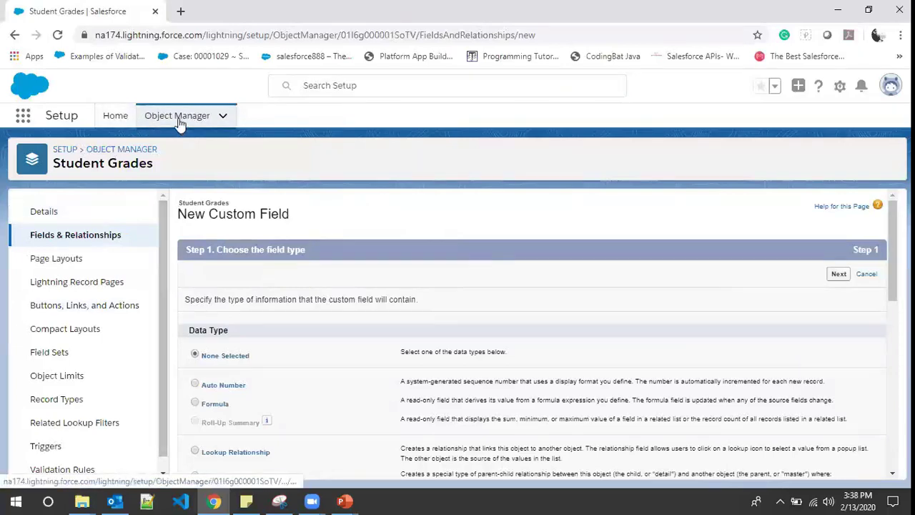
click(21, 117)
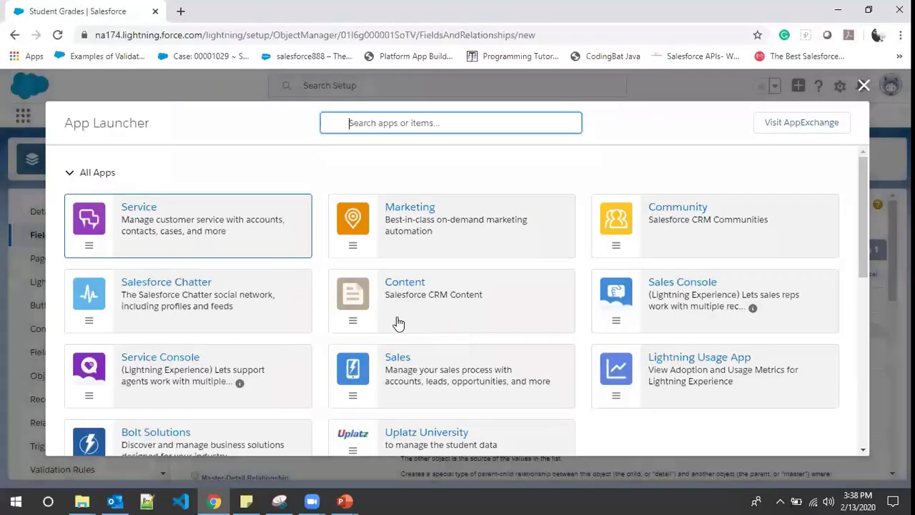
scroll(396, 322, down, 5)
scroll(401, 284, up, 2)
click(413, 236)
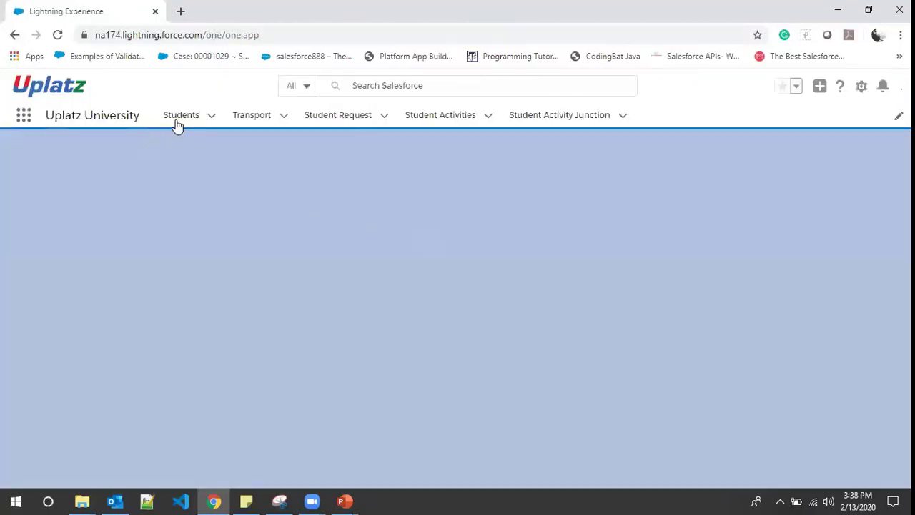
Step: Open the first recently viewed student record and show its related lists
click(188, 119)
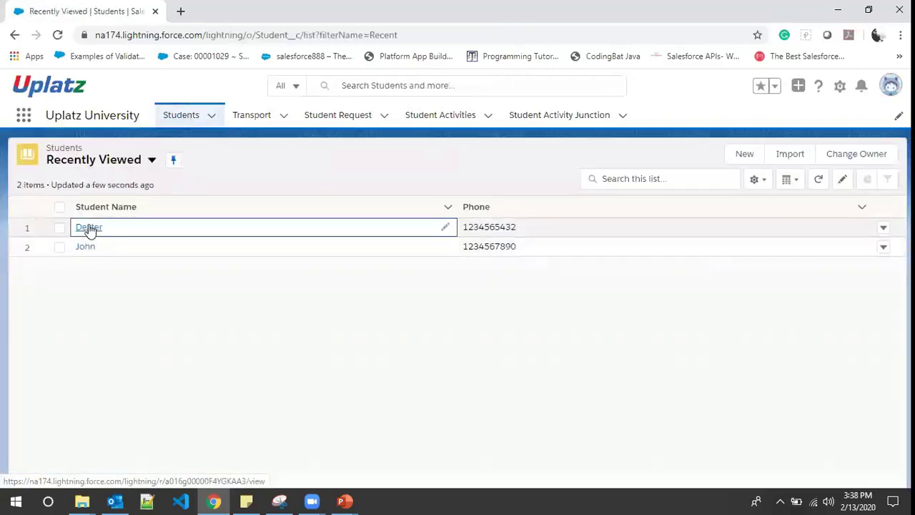
click(89, 229)
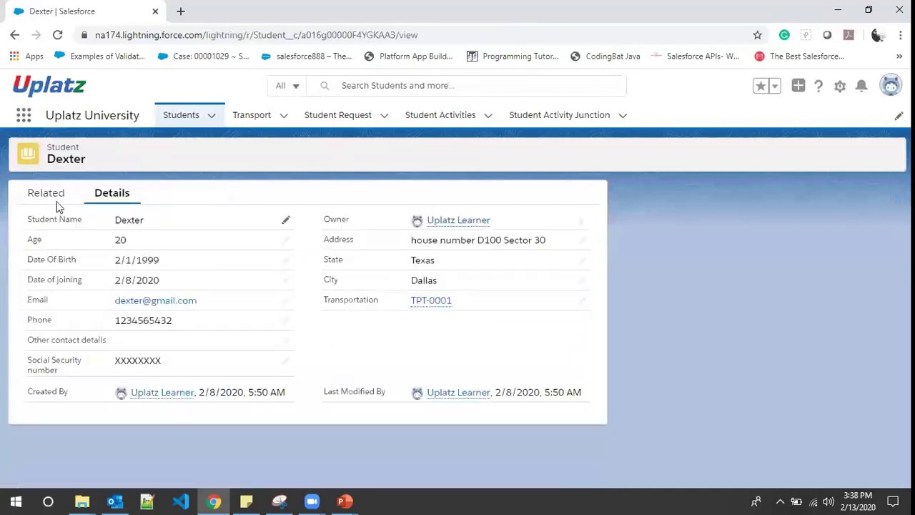
click(47, 196)
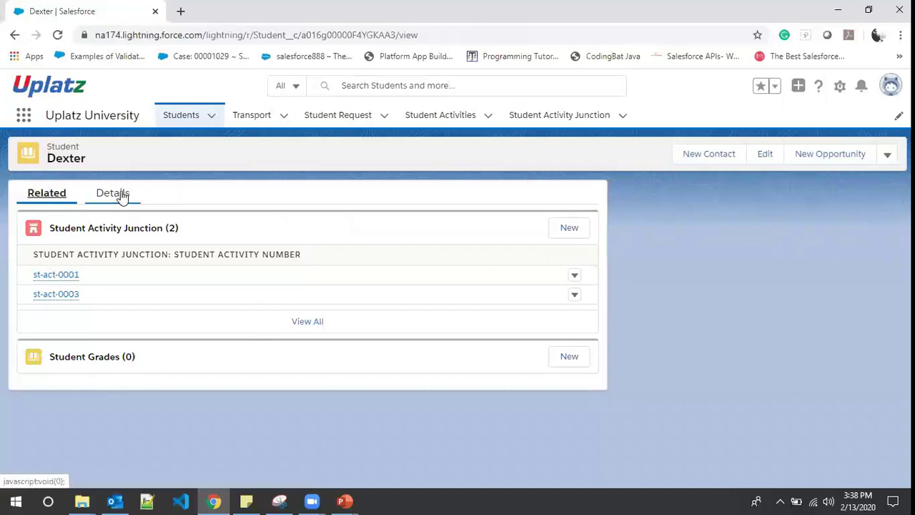
Step: Create a Student Grades record for this student with Marks Obtained 85, Total Marks 100, Semester 1st Sem and Subject Java, and save it
click(569, 356)
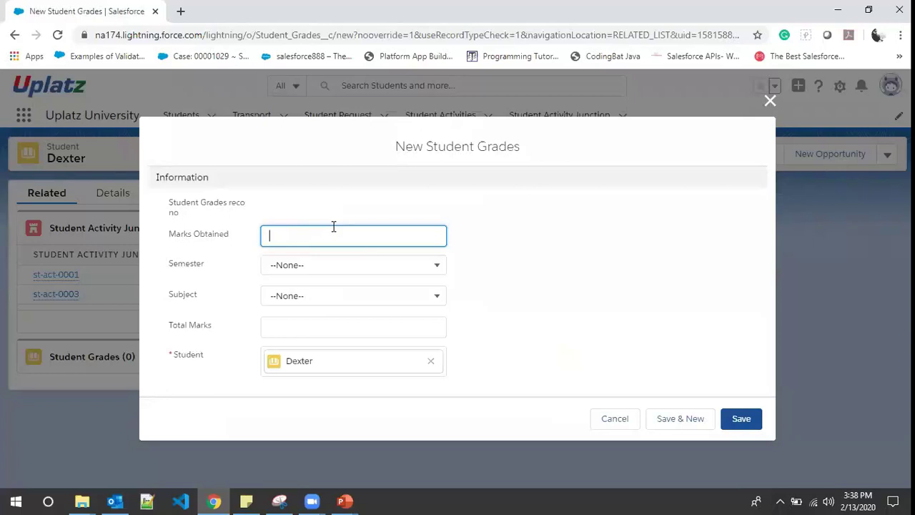
click(299, 331)
text(100)
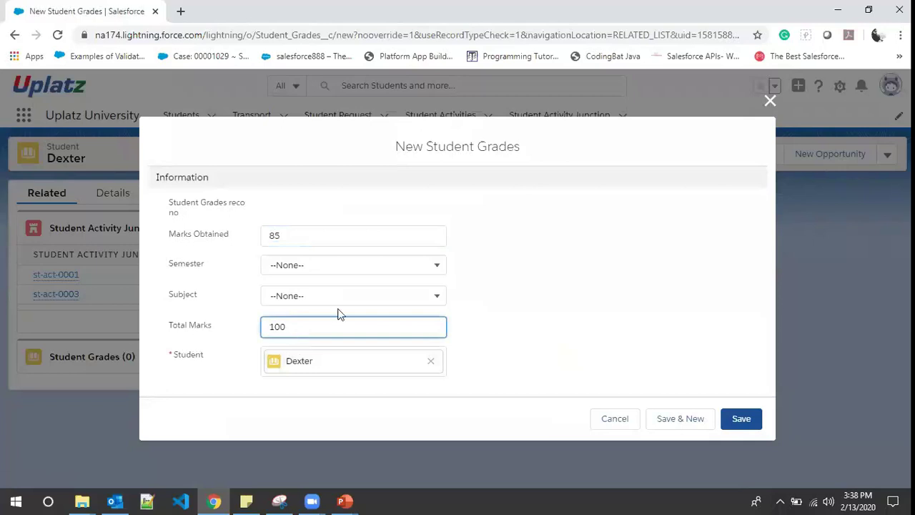
click(377, 265)
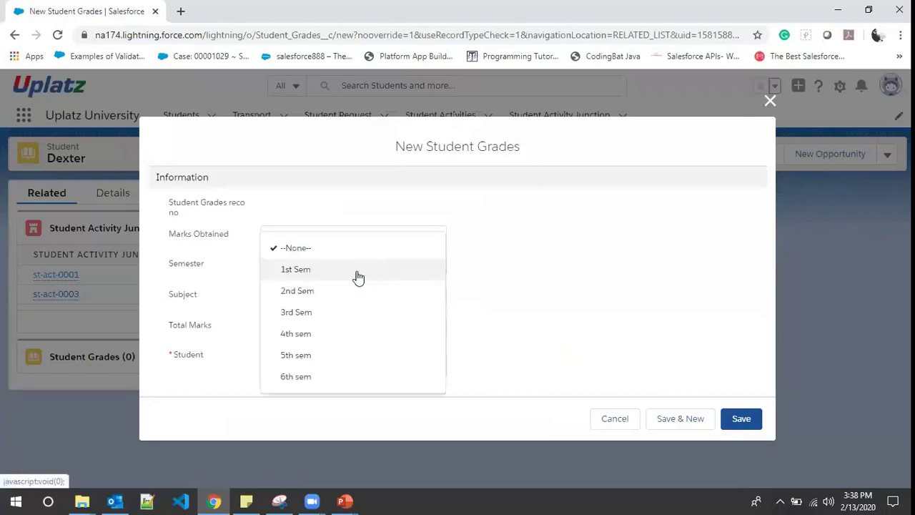
click(357, 275)
click(360, 293)
click(335, 317)
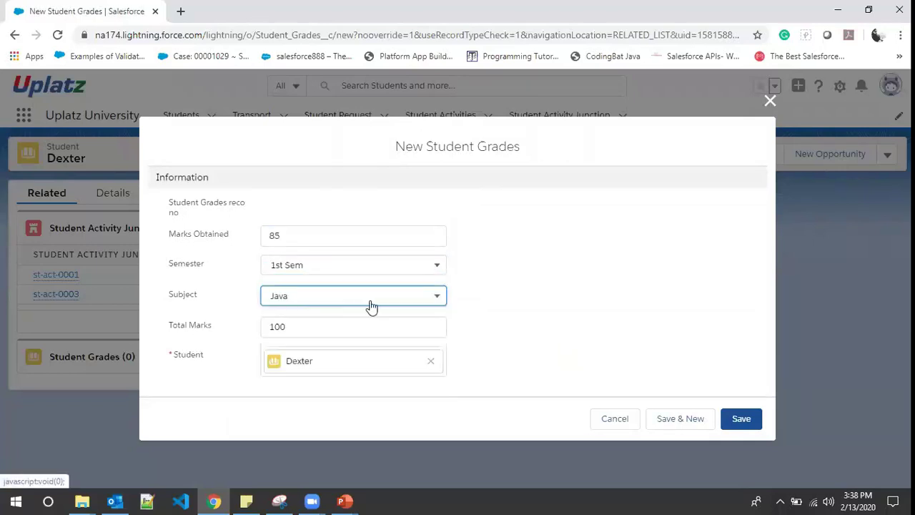
click(740, 423)
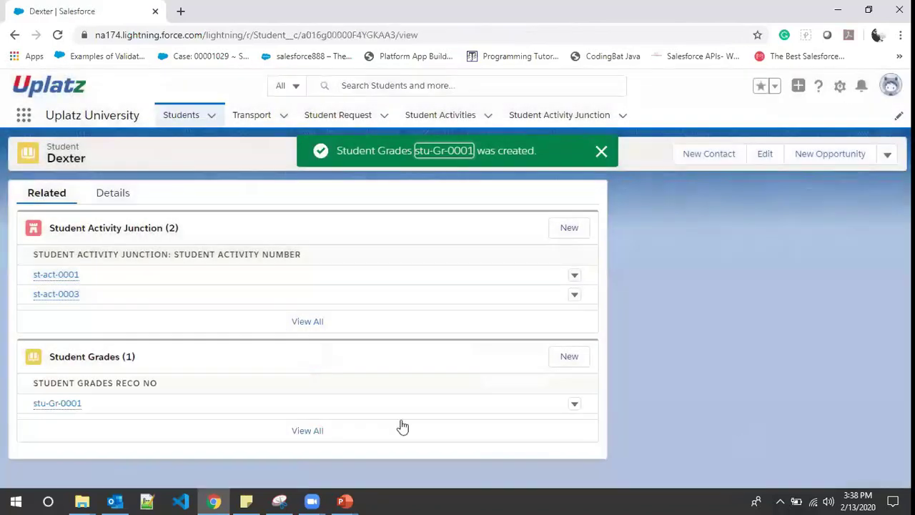
Step: Open the new Student Grades record to review its details, and open the Student Grades object for editing in Setup
mouse_move(73, 412)
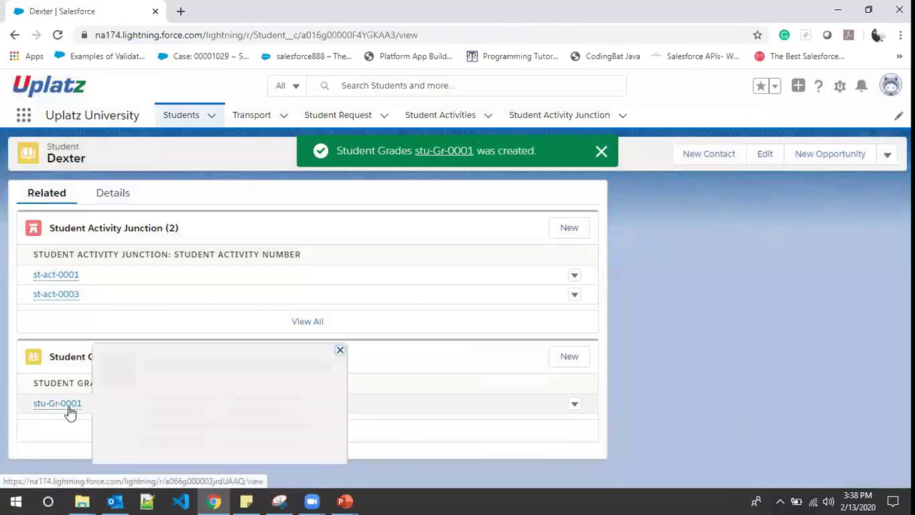
click(70, 404)
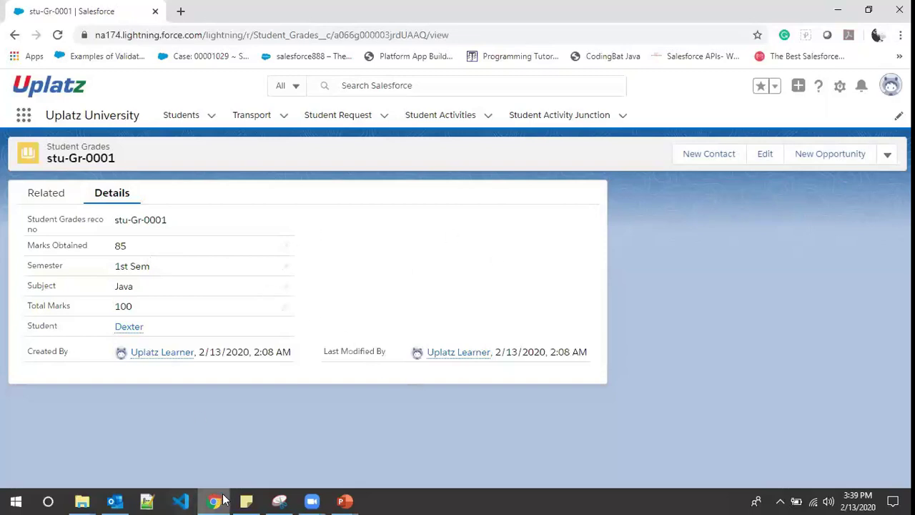
mouse_move(222, 501)
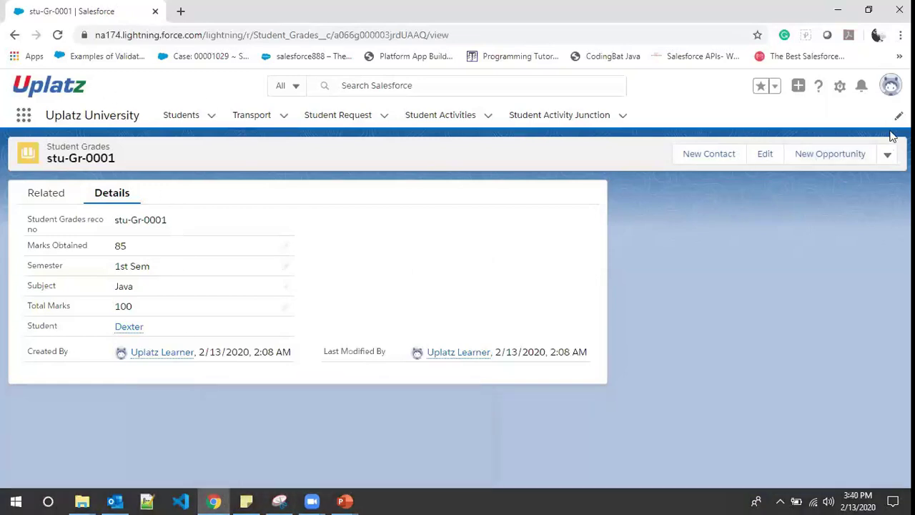
click(840, 86)
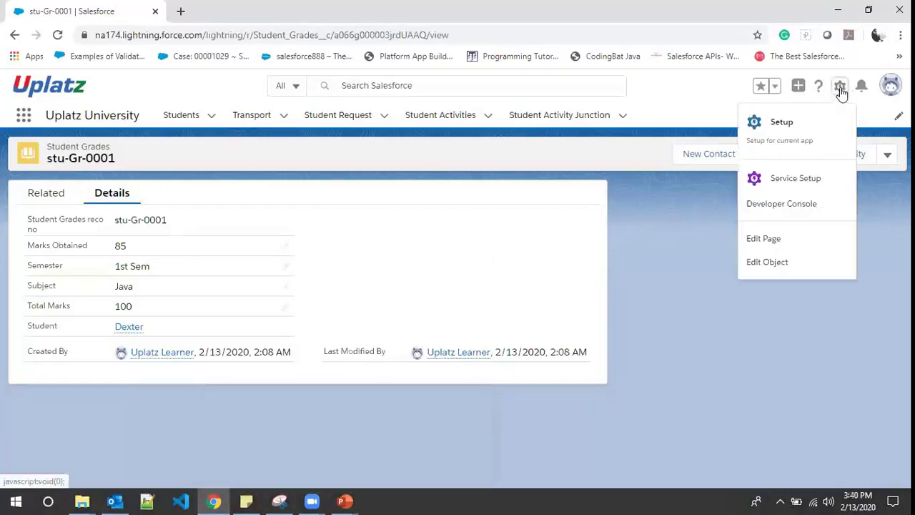
click(767, 263)
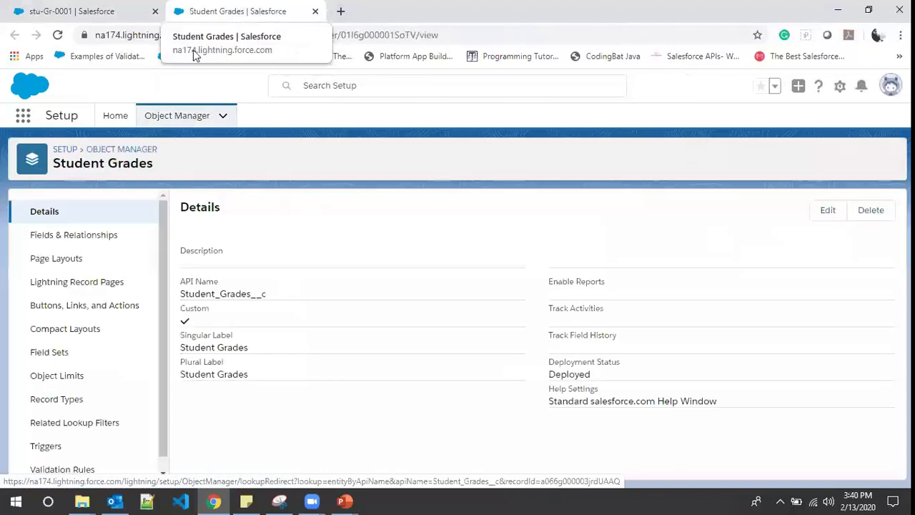
Step: Start a new custom field on the Student Grades object with Formula as its data type
click(93, 244)
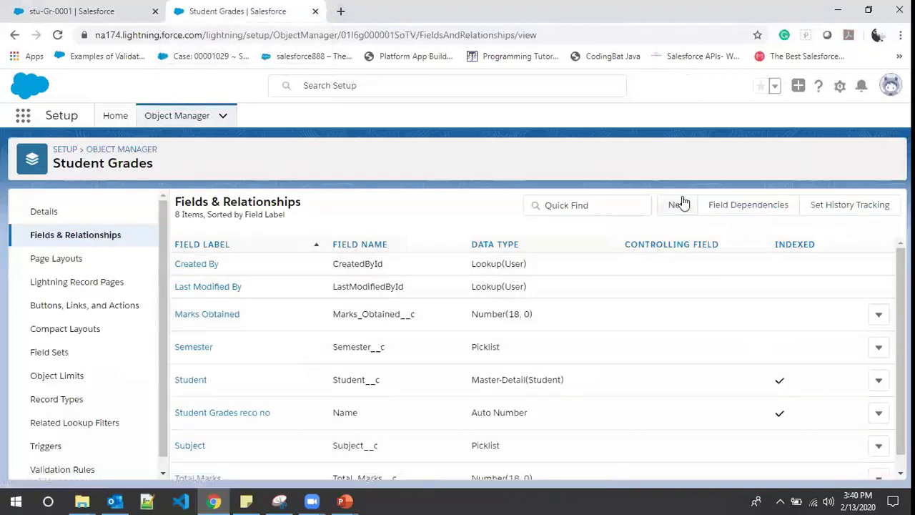
click(679, 204)
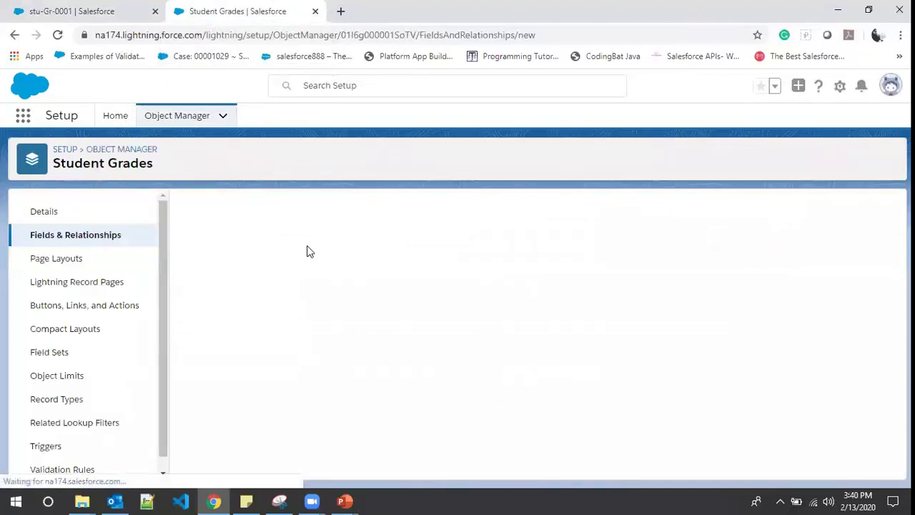
scroll(307, 247, down, 2)
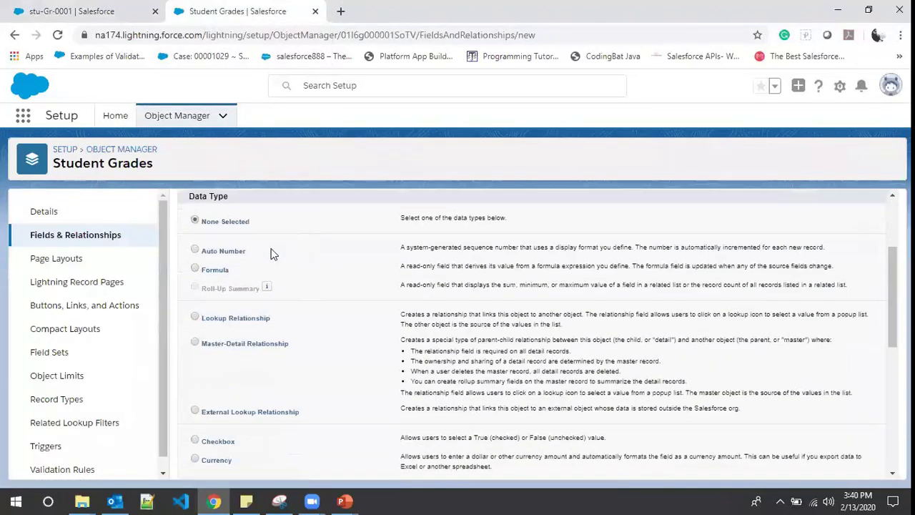
click(218, 271)
scroll(830, 323, up, 2)
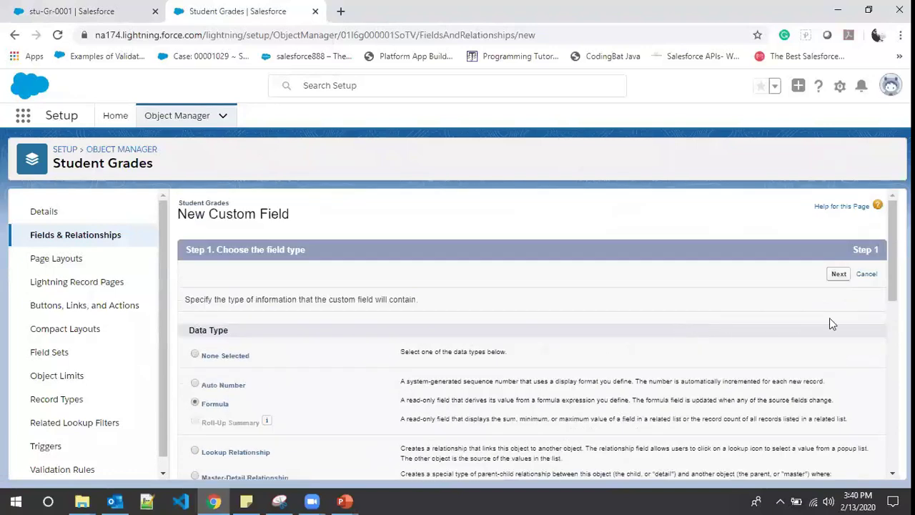
click(837, 272)
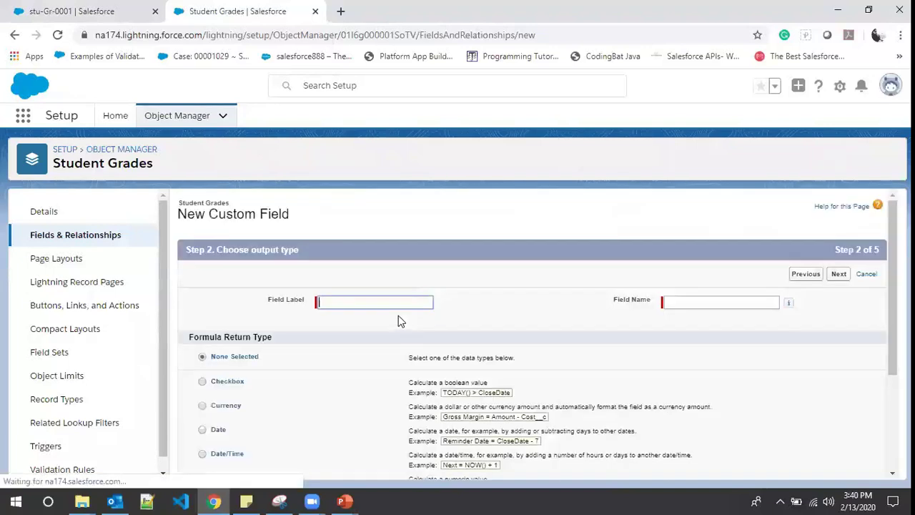
Step: Label the formula field Result, set its return type to Text, and continue to the formula entry
click(327, 304)
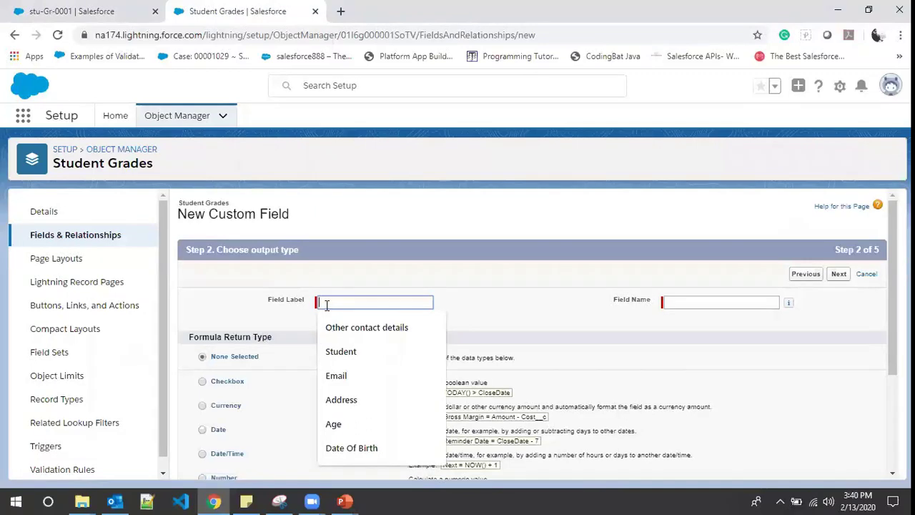
text(Res)
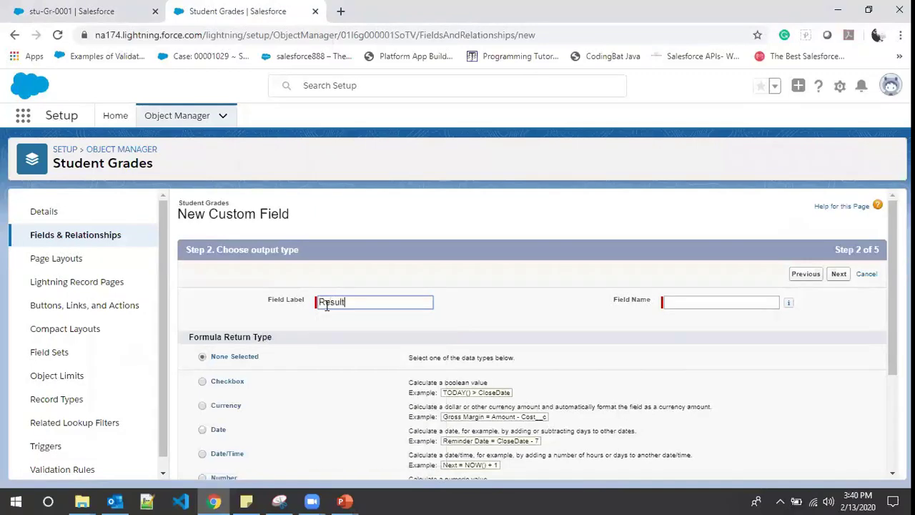
text(ult)
key(Tab)
scroll(325, 305, down, 3)
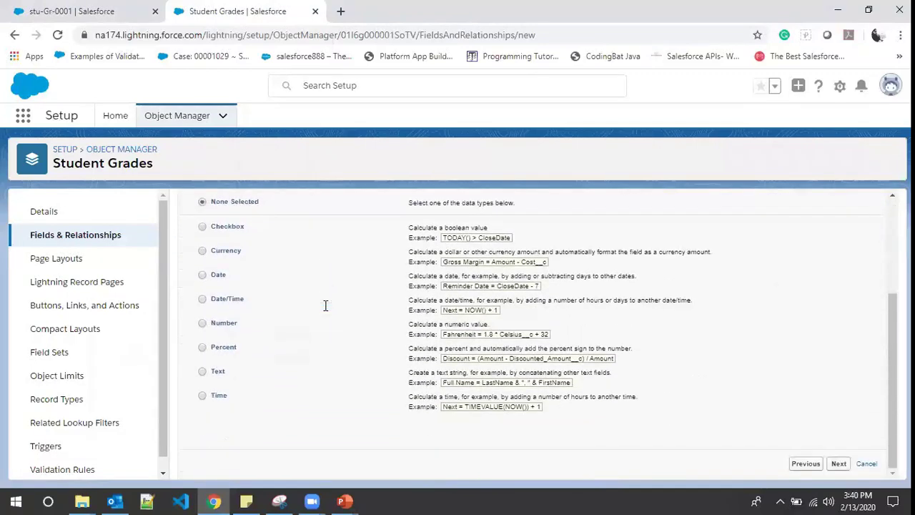
scroll(251, 358, up, 2)
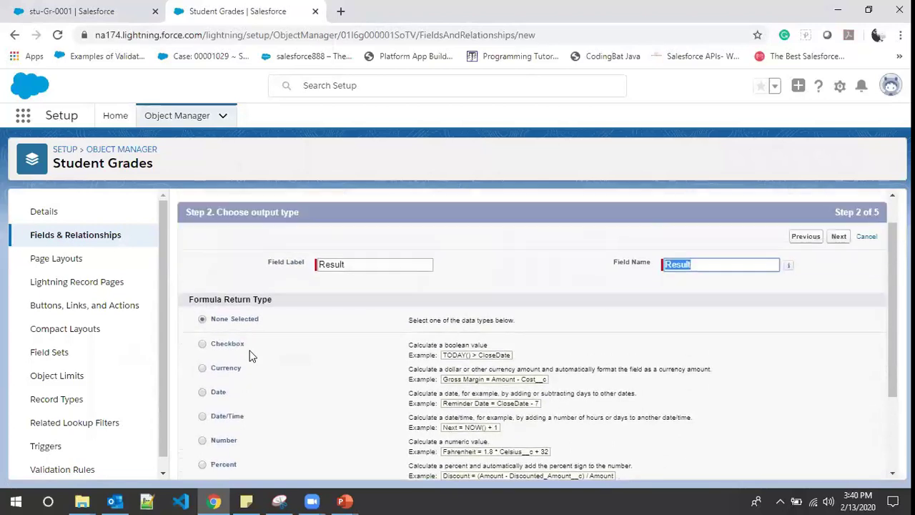
scroll(251, 356, up, 1)
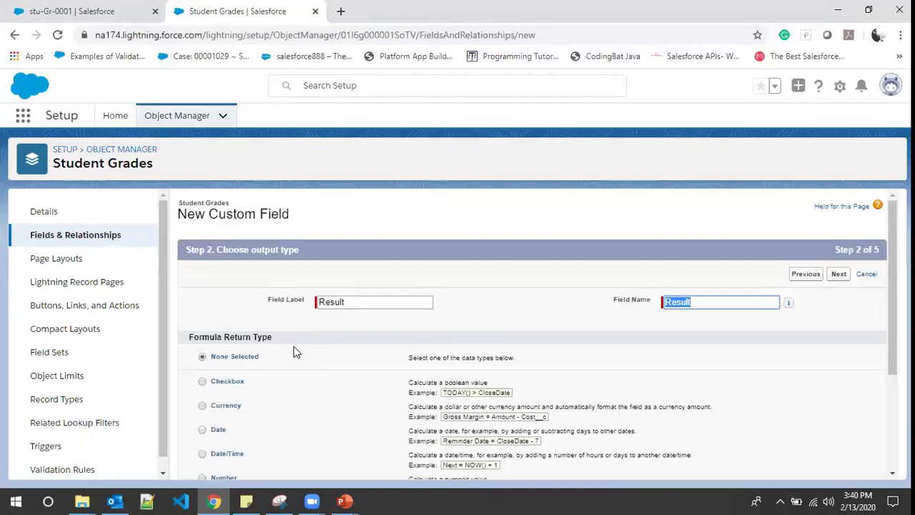
scroll(297, 352, down, 2)
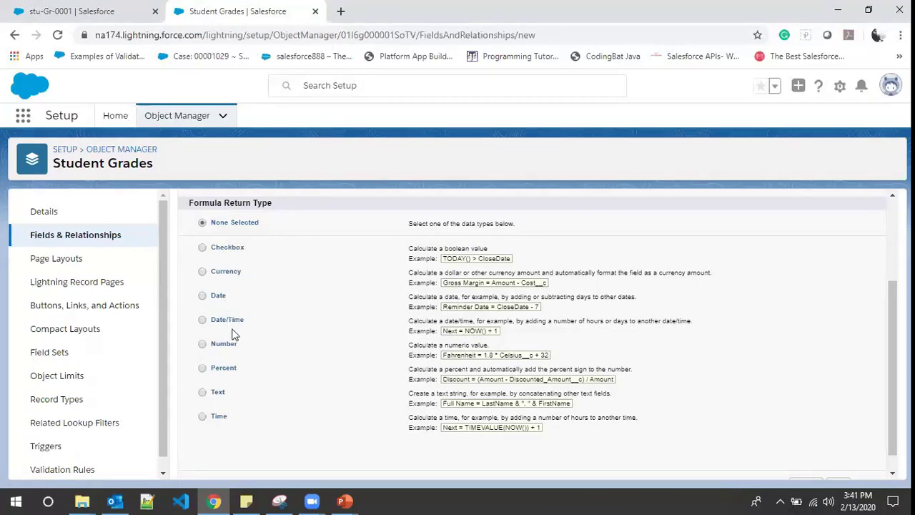
click(211, 401)
scroll(753, 360, down, 1)
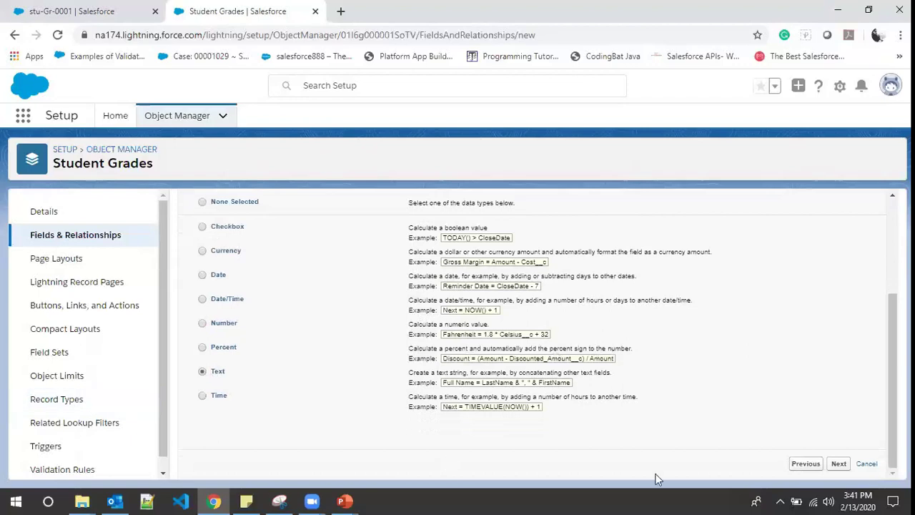
click(836, 465)
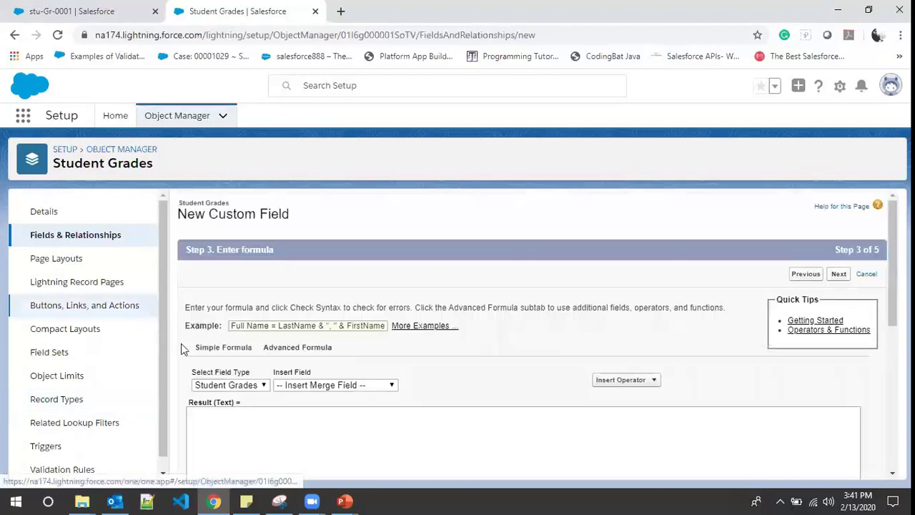
Step: Insert the IF function into the Result field's formula using the advanced formula editor
scroll(181, 346, down, 4)
scroll(228, 353, up, 4)
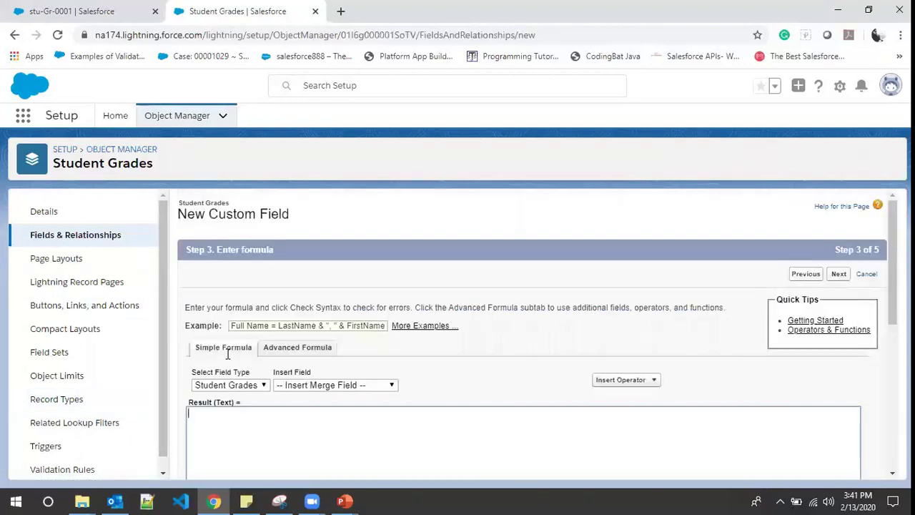
scroll(229, 351, down, 4)
scroll(238, 349, up, 4)
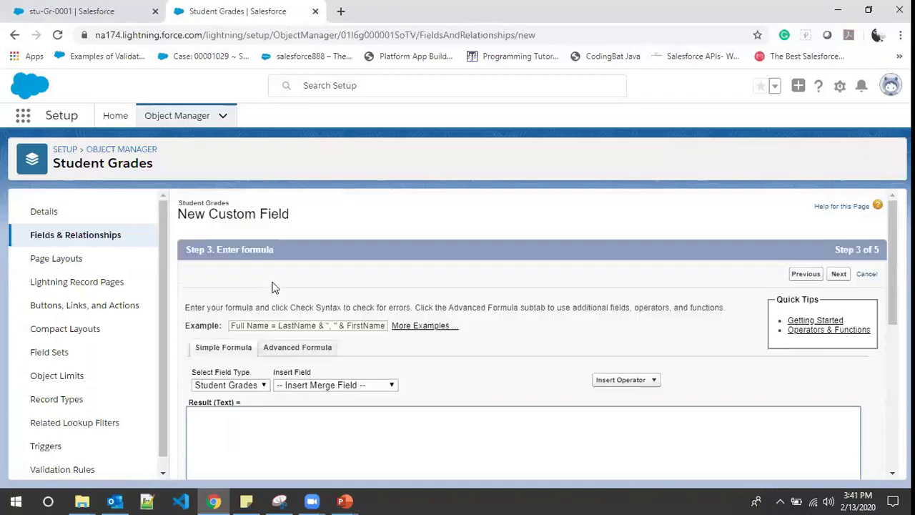
click(318, 351)
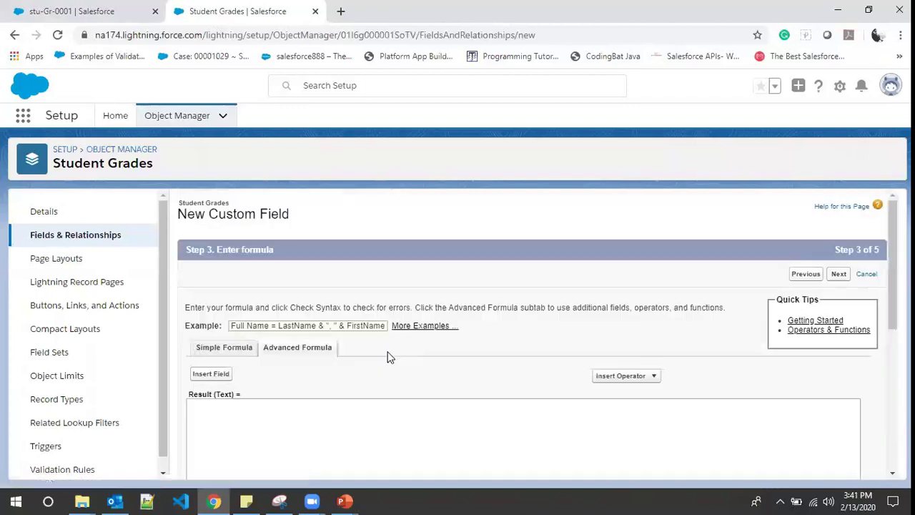
scroll(388, 357, down, 3)
scroll(873, 312, up, 1)
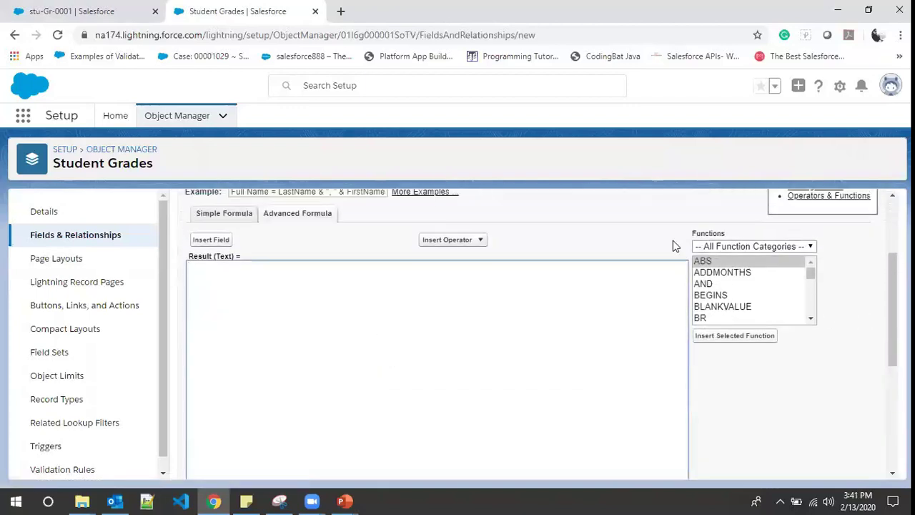
click(744, 286)
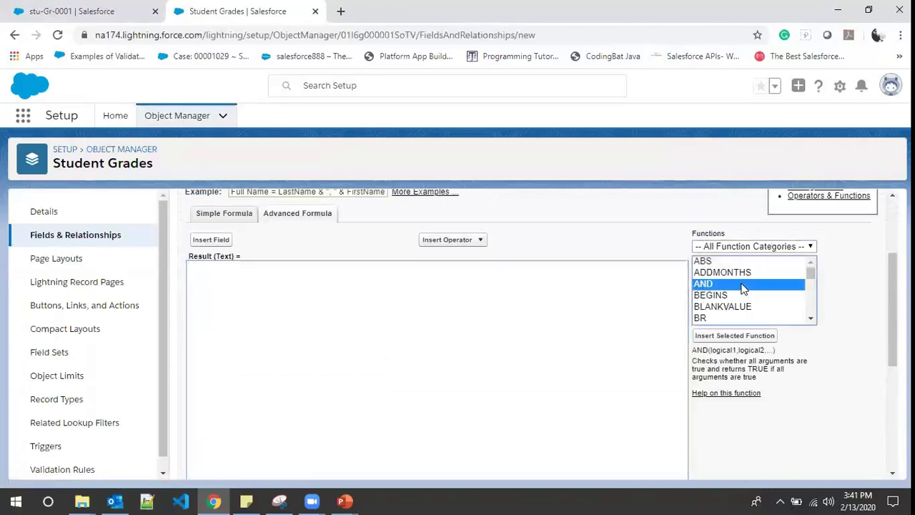
key(i)
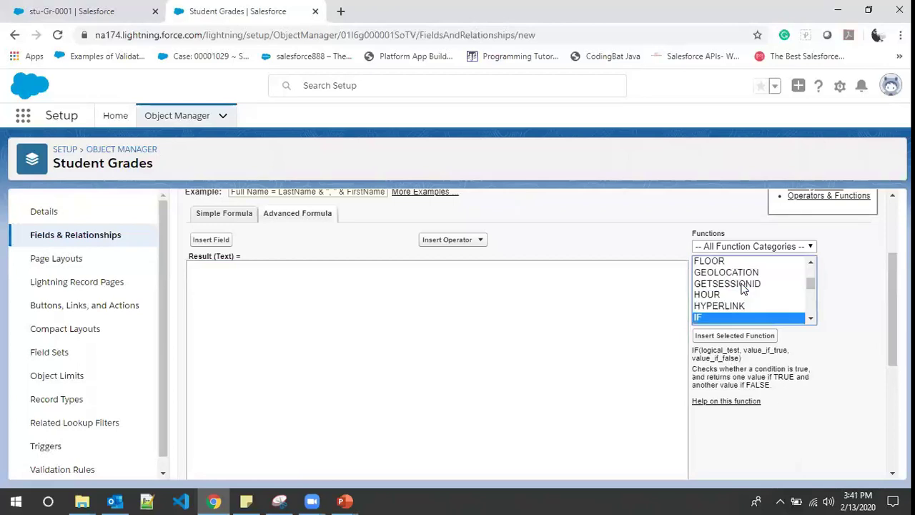
click(717, 341)
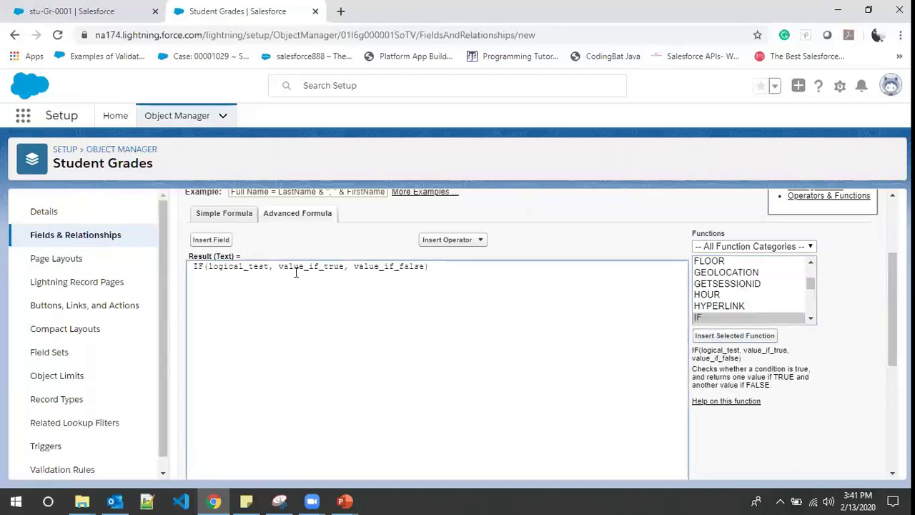
Step: Replace the IF function's logical test with the Marks Obtained field compared as greater than 65
double_click(246, 267)
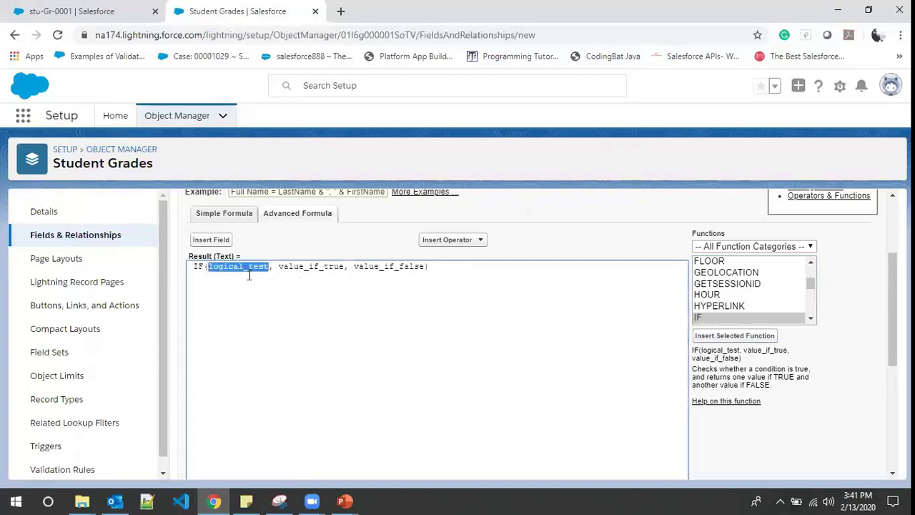
double_click(314, 267)
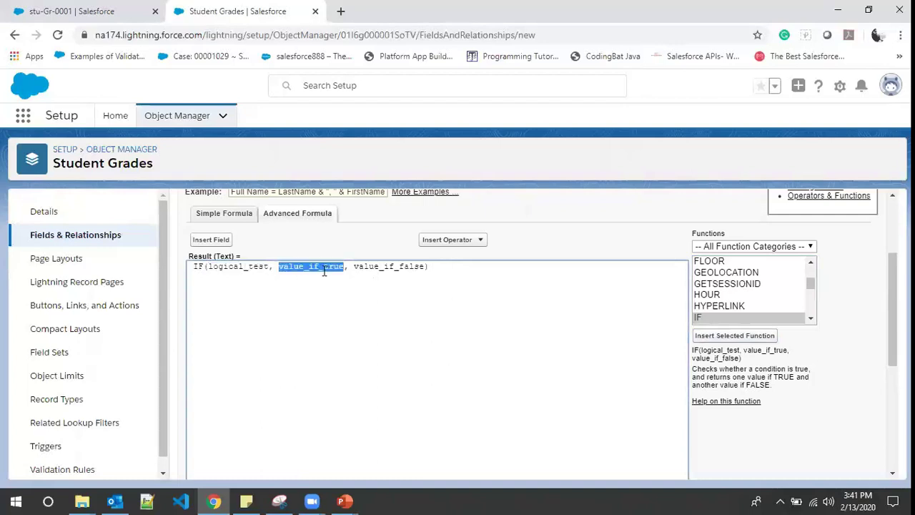
double_click(399, 266)
double_click(234, 267)
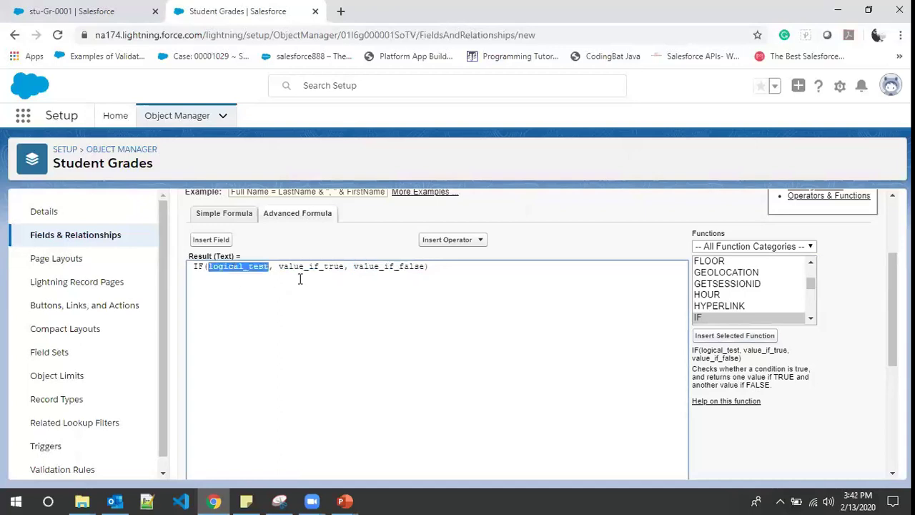
key(Delete)
click(208, 239)
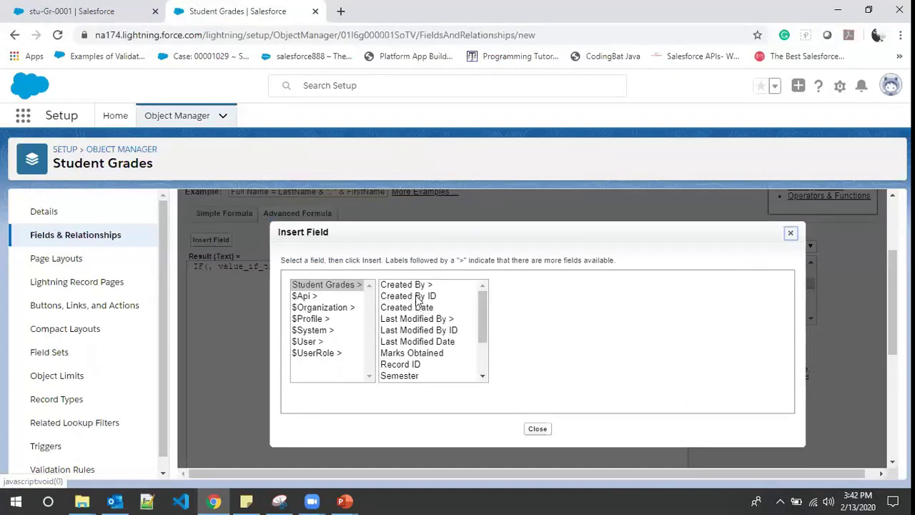
click(427, 352)
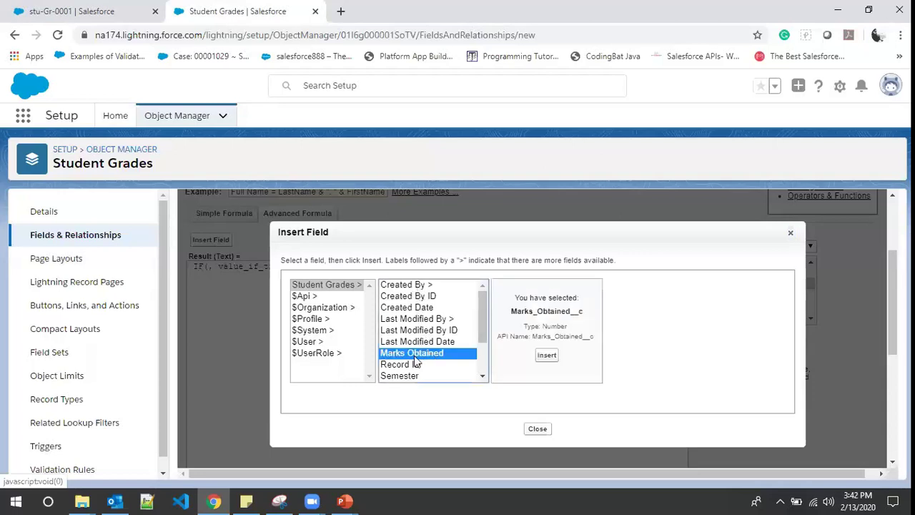
click(546, 356)
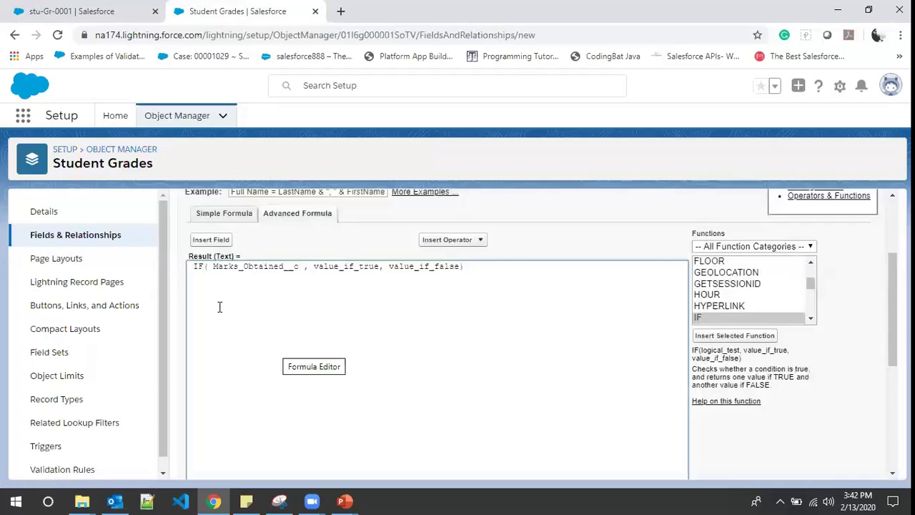
text(>)
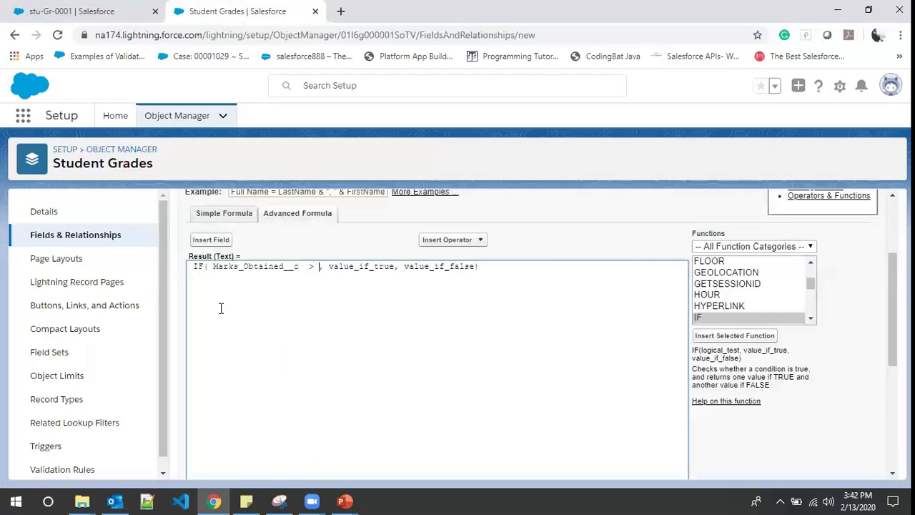
text( 65)
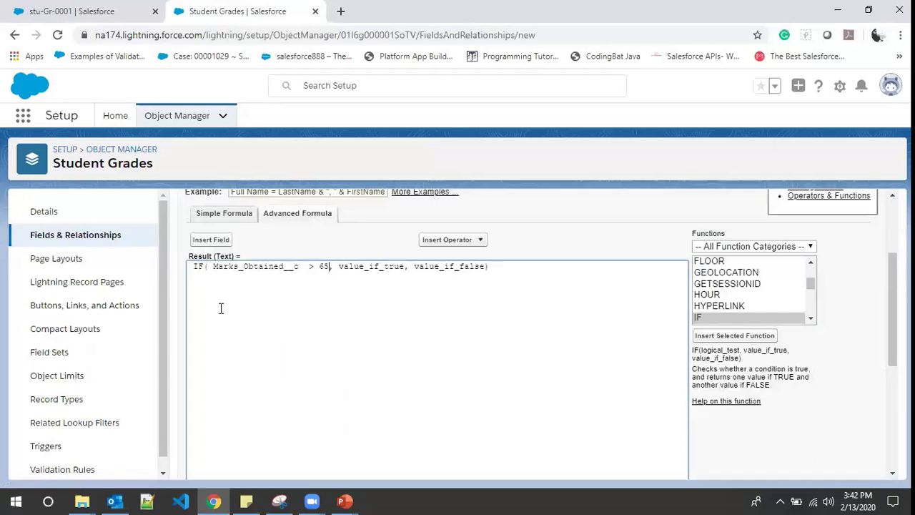
Step: Set the IF function's true value to 'Pass' and its false value to 'Fail'
double_click(392, 266)
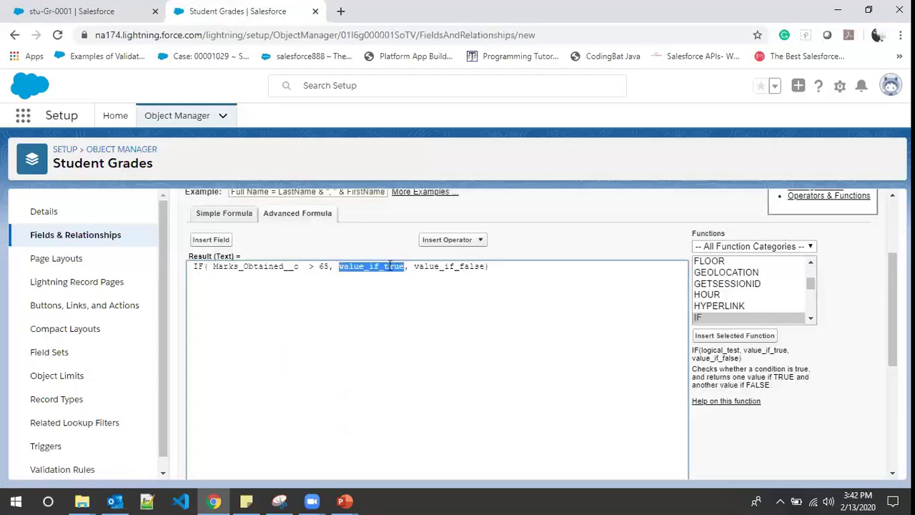
key(BackSpace)
text('')
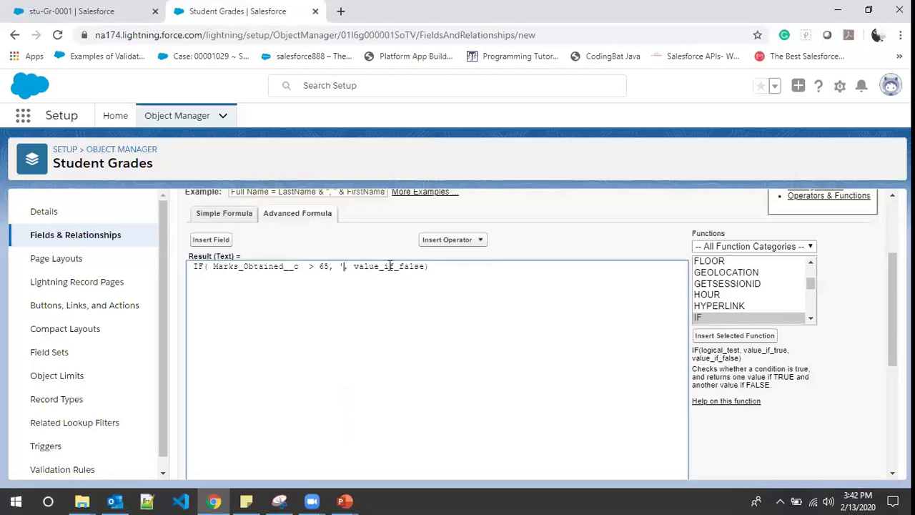
text(Pass)
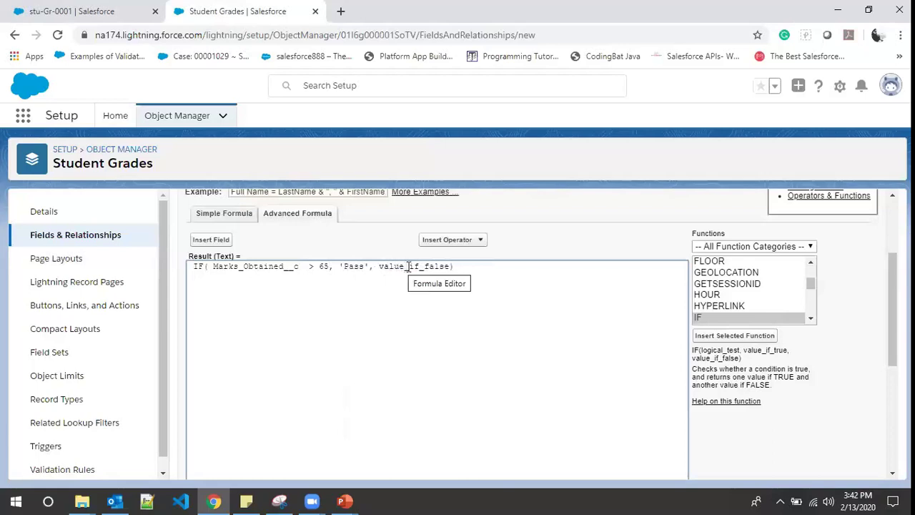
double_click(409, 267)
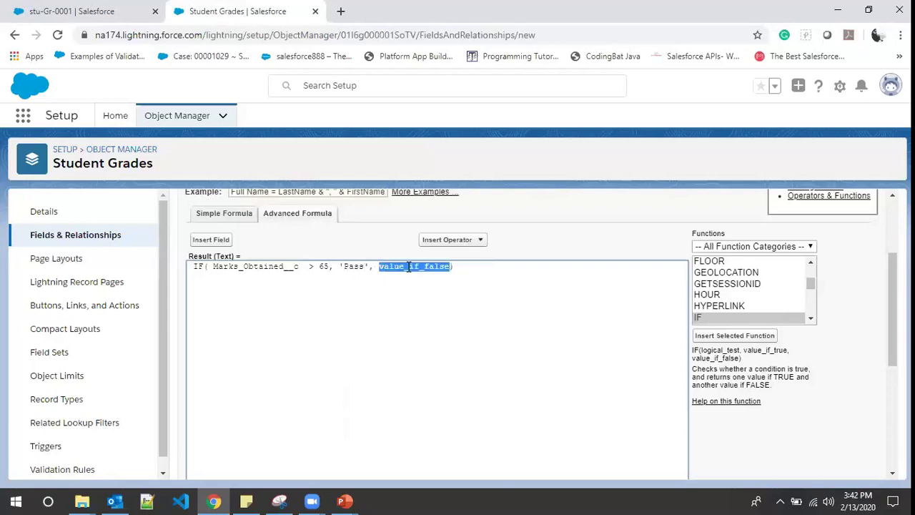
key(BackSpace)
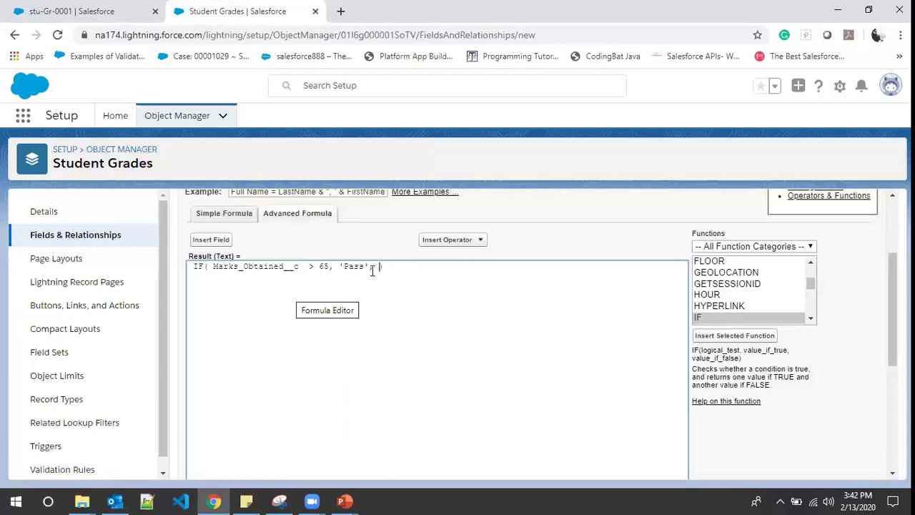
text(', ')
text(Fail)
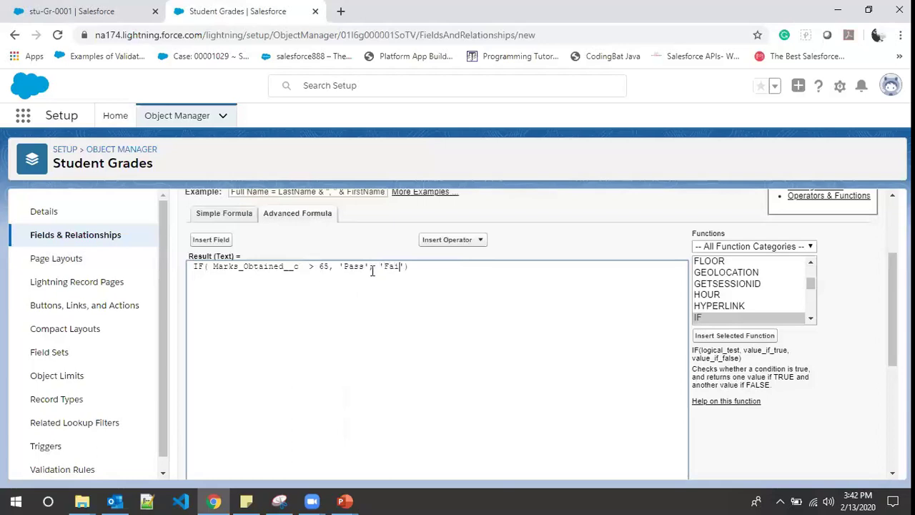
scroll(374, 344, down, 5)
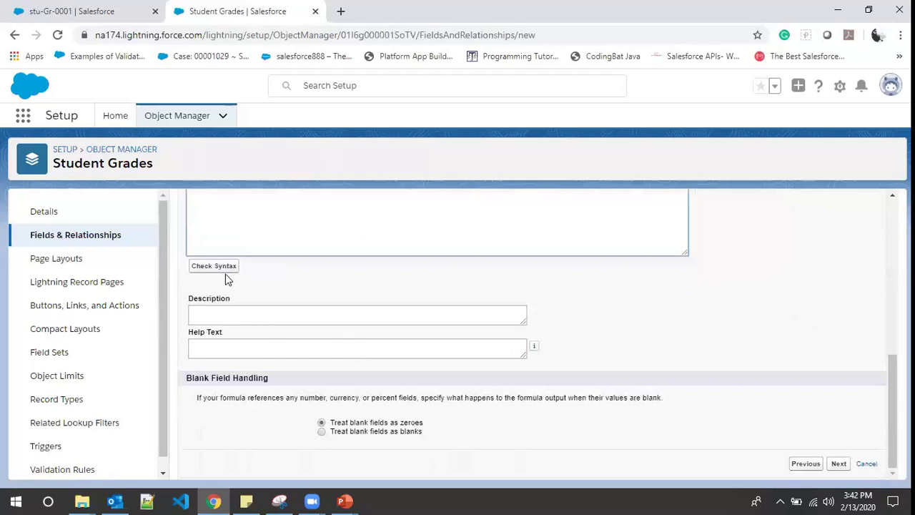
Step: Check the Result formula's syntax, review the IF expression, and continue to field-level security
click(222, 270)
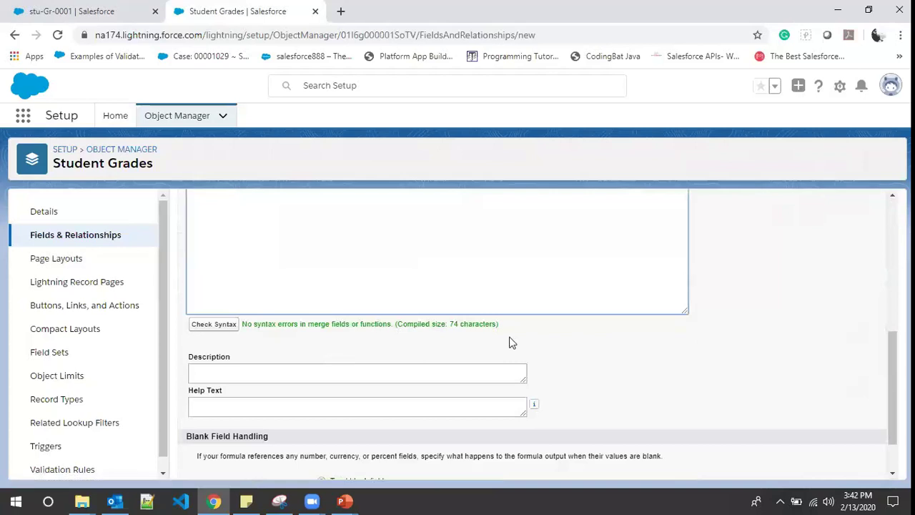
drag(257, 325, 505, 333)
scroll(489, 340, up, 5)
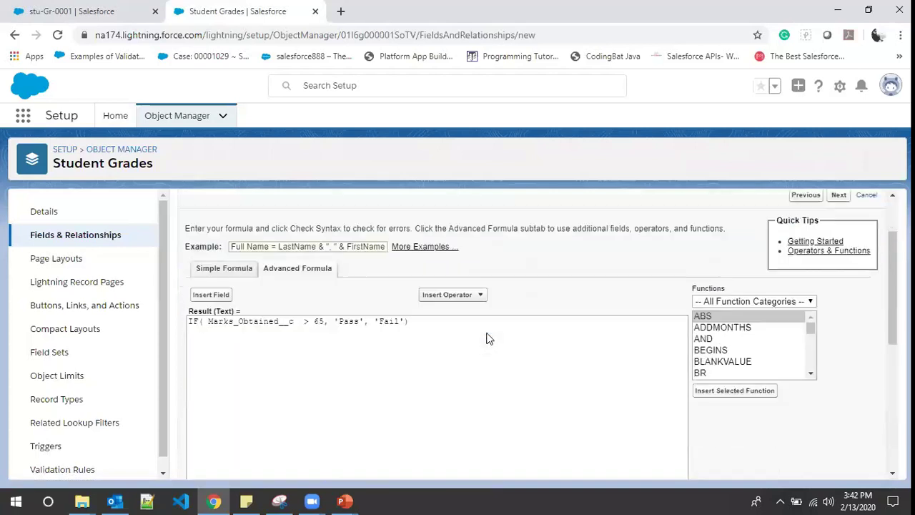
scroll(487, 335, down, 5)
scroll(599, 341, up, 6)
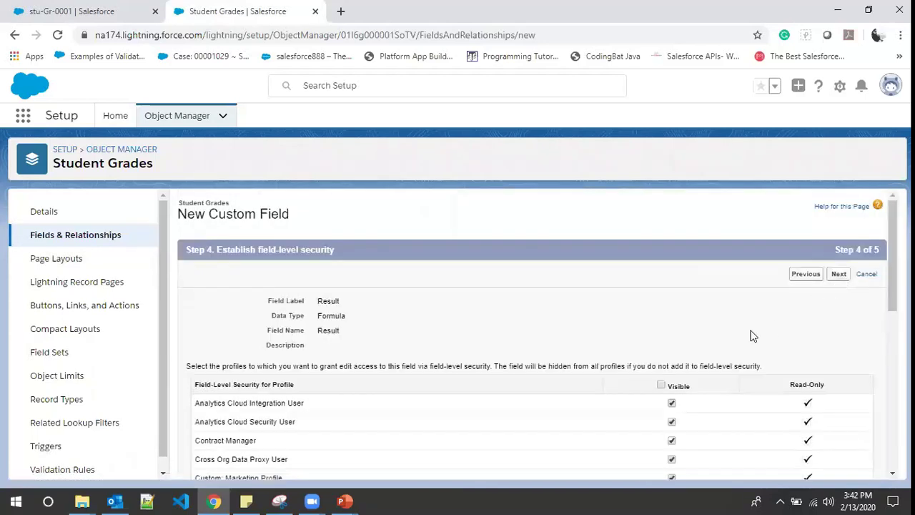
Step: Accept the default field-level security for Result and save the field with Student Grades Layout included
scroll(751, 334, down, 6)
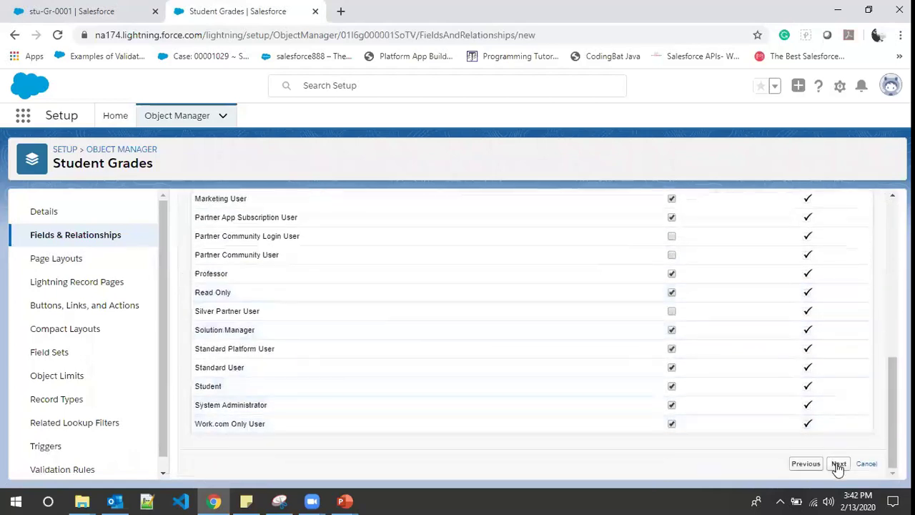
click(838, 464)
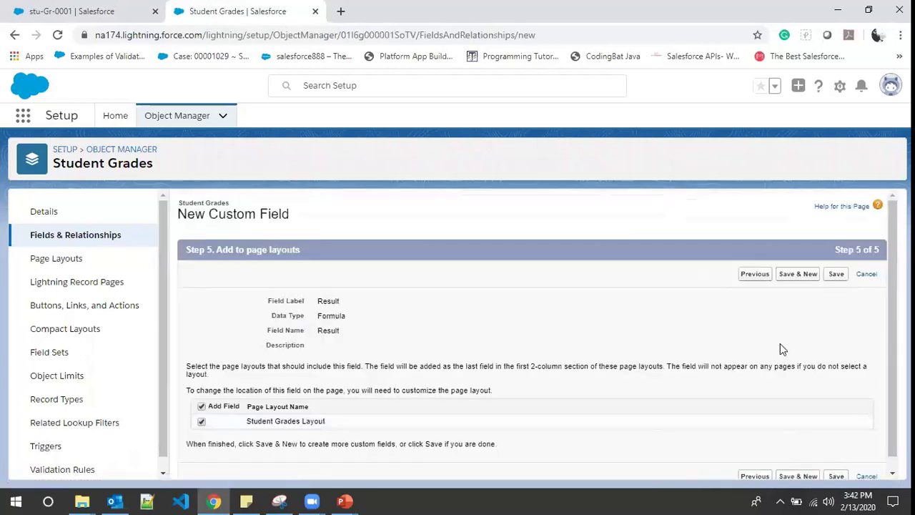
click(837, 274)
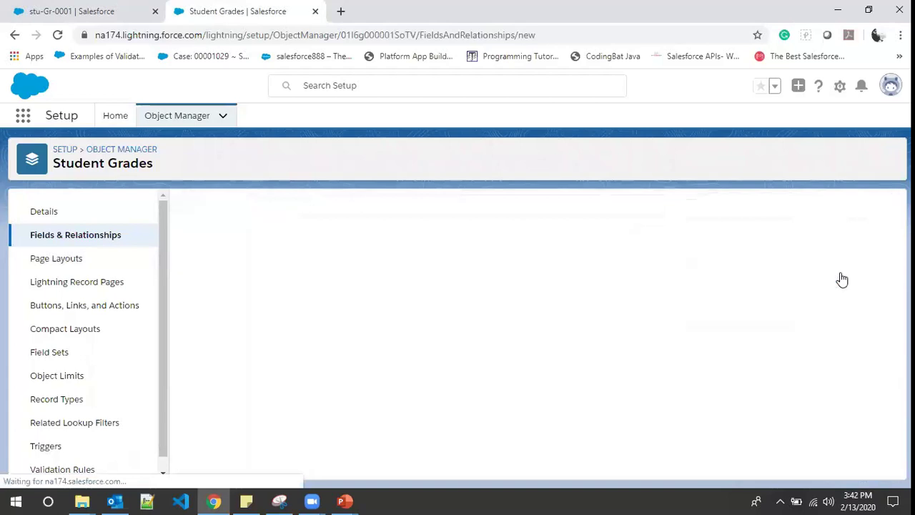
Step: Reload the stu-Gr-0001 record to show the Result field, then open it for editing and save it with its existing values
click(107, 9)
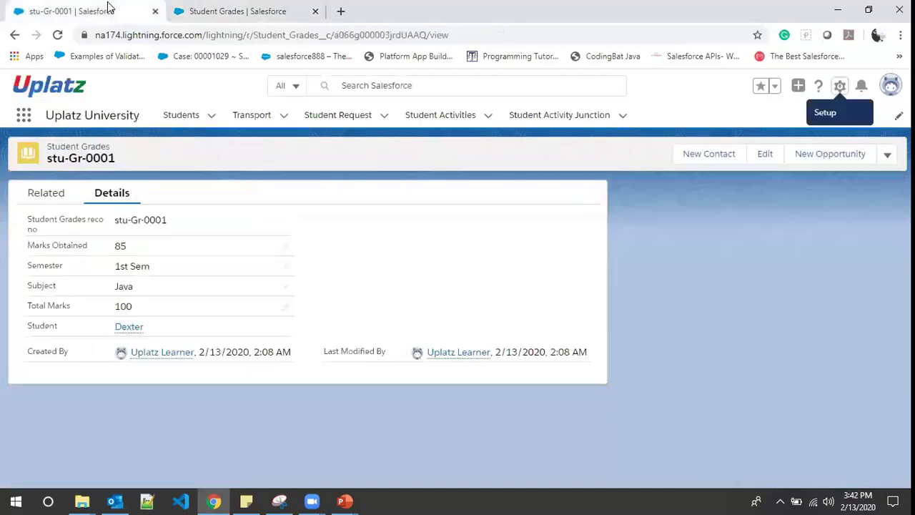
click(57, 35)
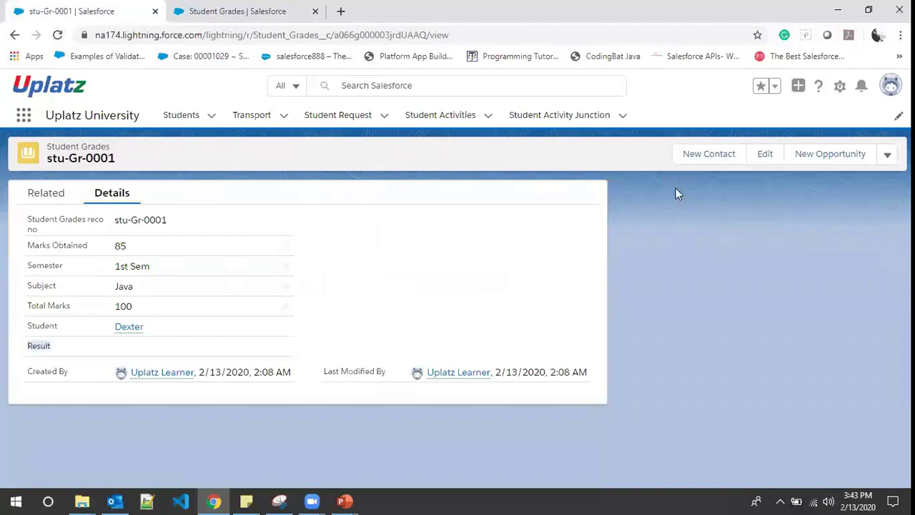
click(764, 155)
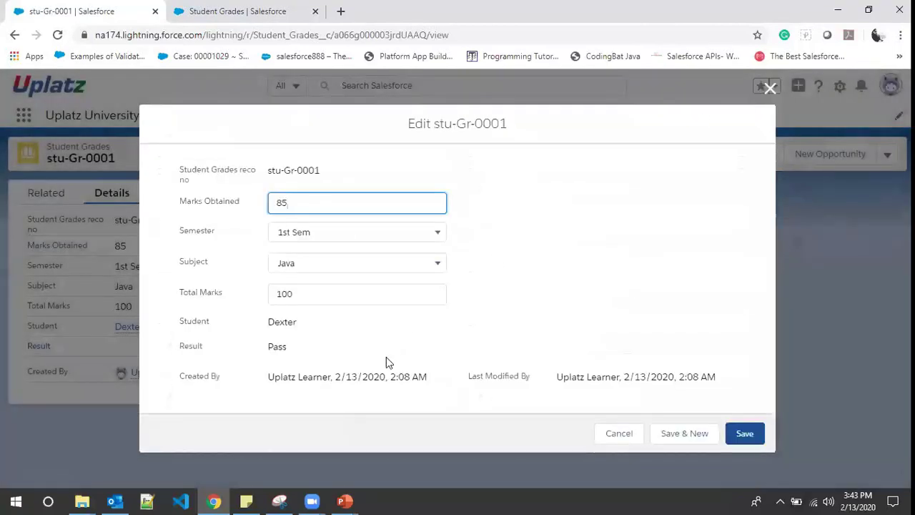
click(743, 433)
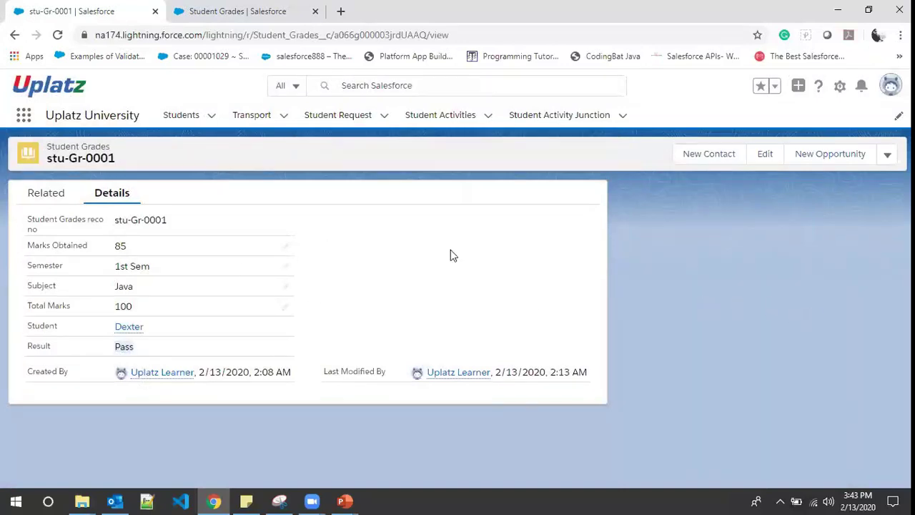
Step: Set Marks Obtained to 64 on the stu-Gr-0001 record and save it to test the Result formula
click(765, 152)
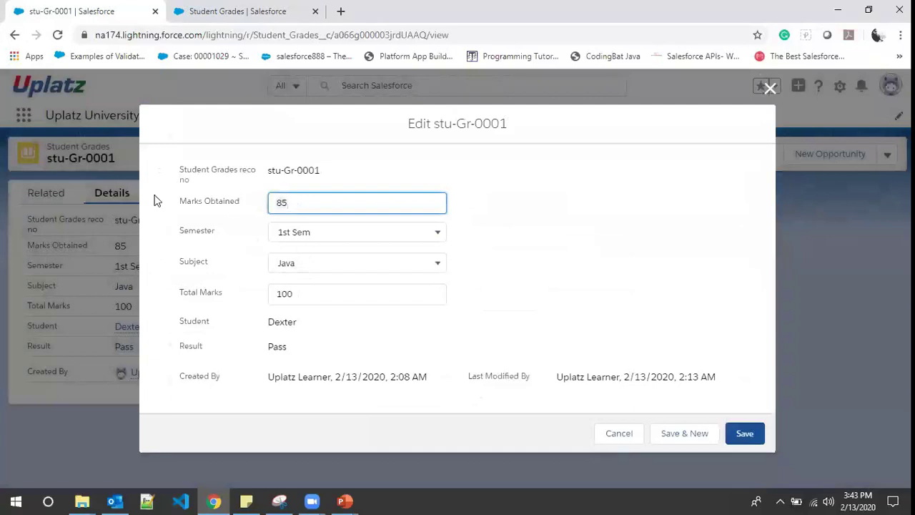
text(64)
click(743, 434)
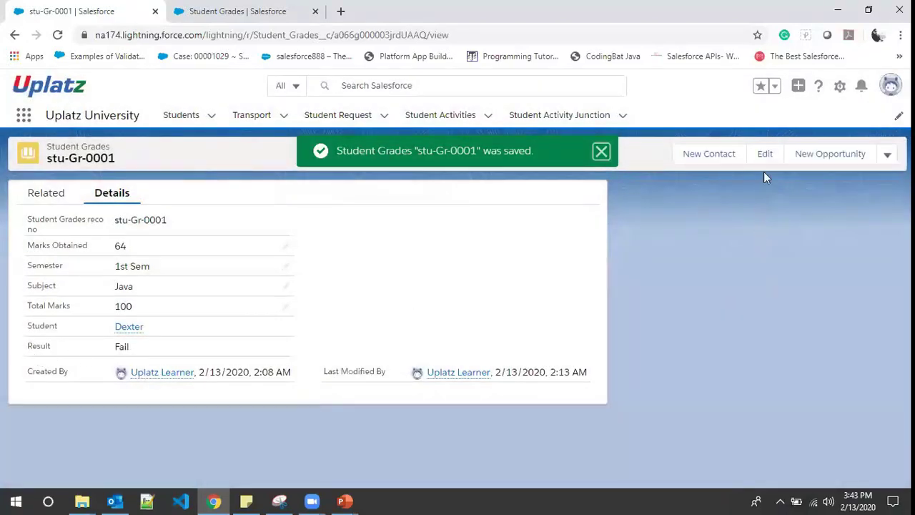
Step: Set Marks Obtained to 66 on the stu-Gr-0001 record and save it to retest the Result formula
click(764, 152)
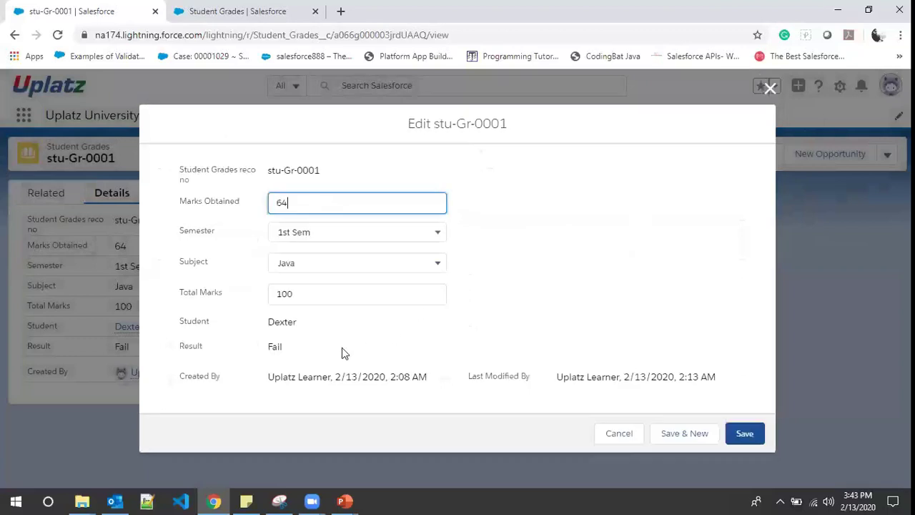
click(187, 343)
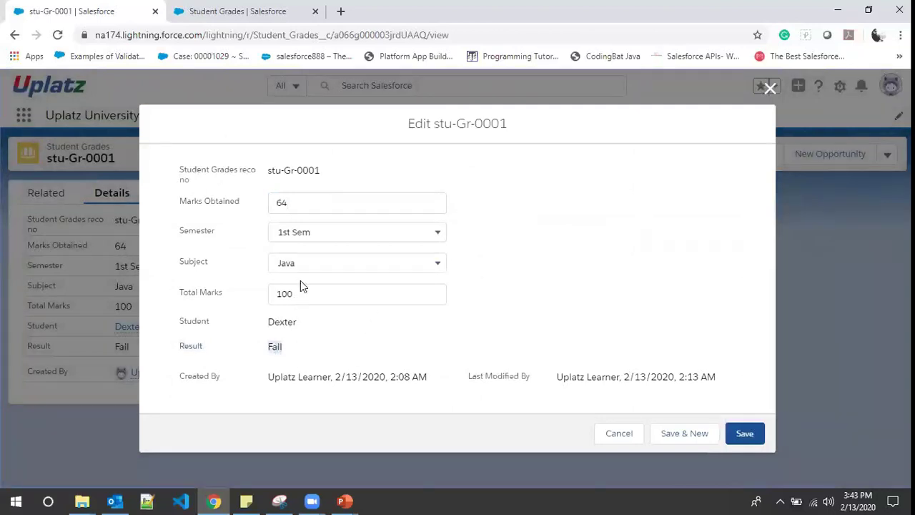
click(301, 207)
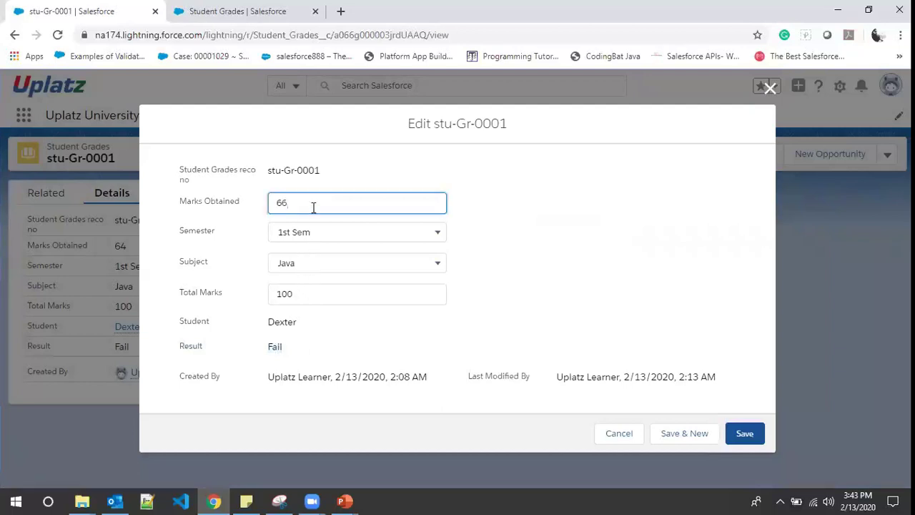
click(744, 434)
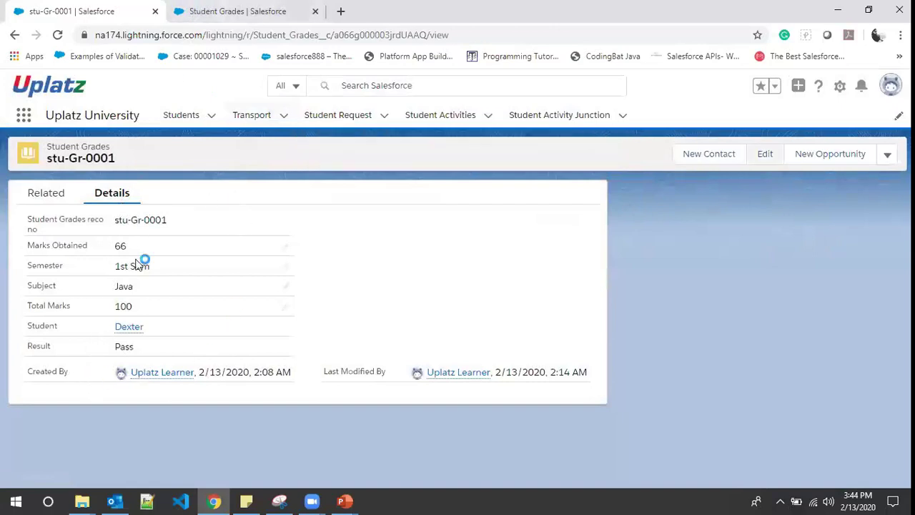
Step: Return to the Student Grades object setup and open Student Grades Layout for editing
click(256, 10)
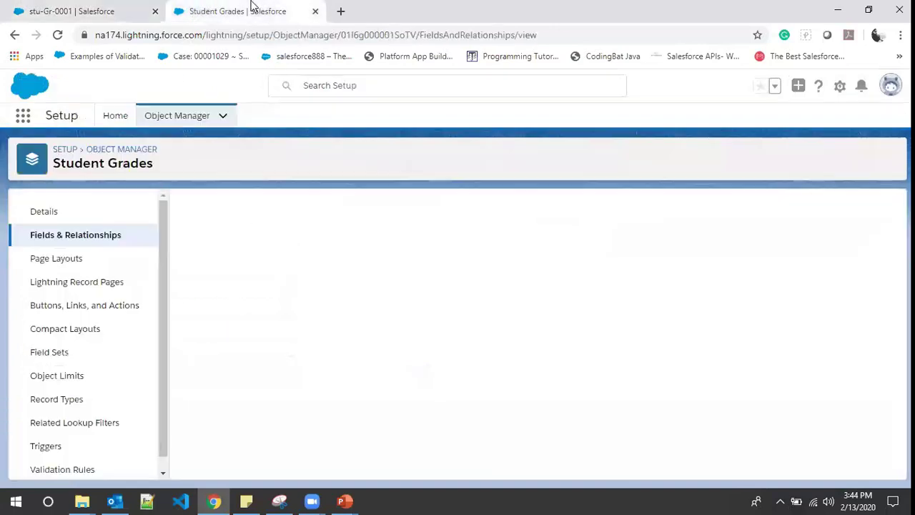
click(90, 259)
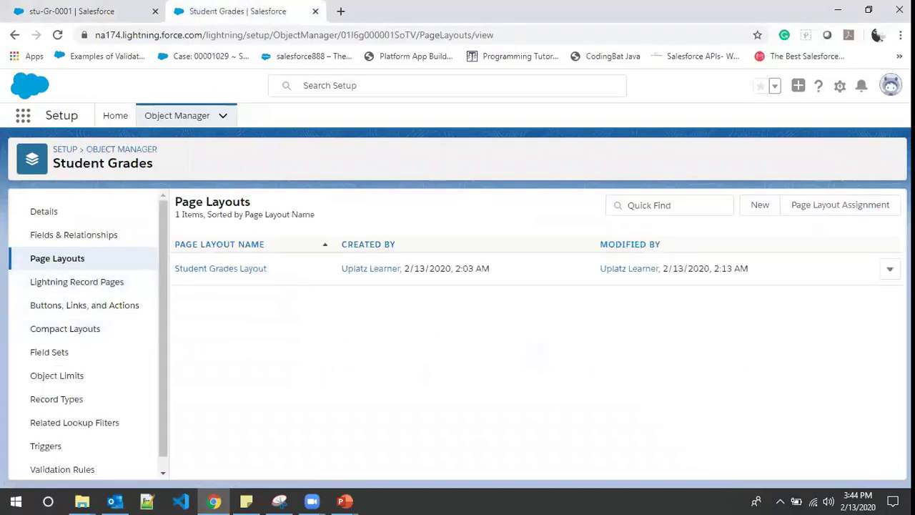
click(890, 269)
click(855, 305)
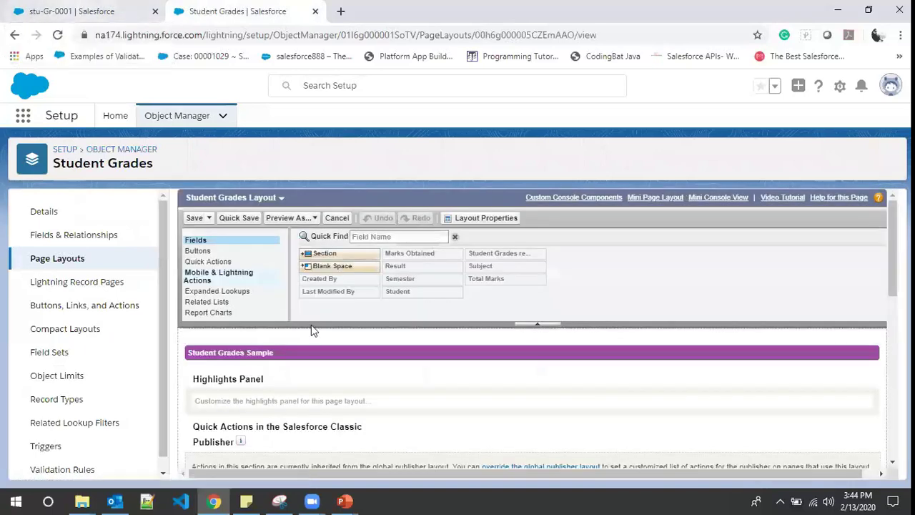
Step: Move the Result, Marks Obtained and Total Marks fields into the second column of the layout's Information section
scroll(313, 337, down, 8)
scroll(312, 336, down, 1)
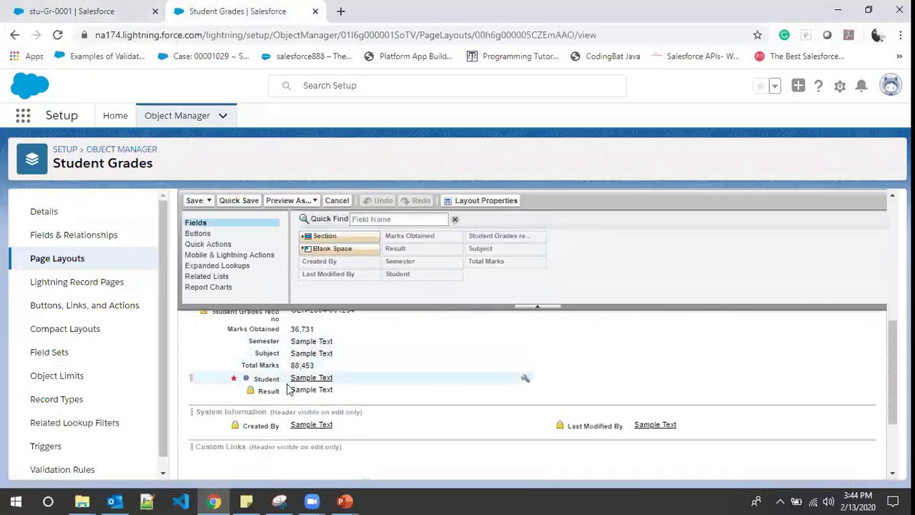
drag(272, 393, 547, 356)
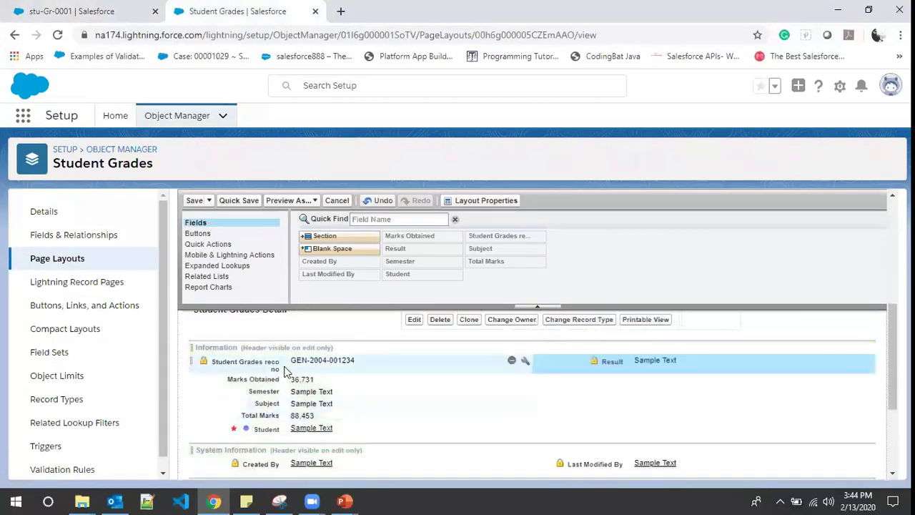
drag(292, 379, 604, 382)
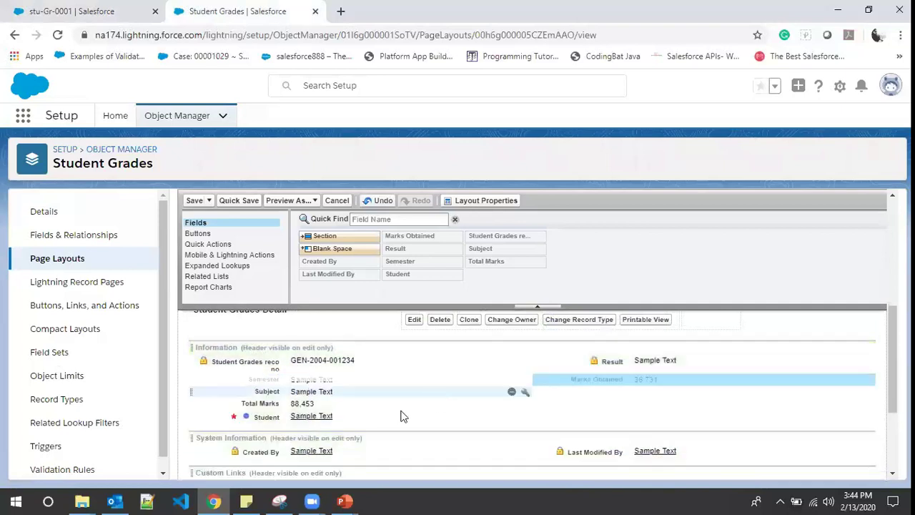
drag(300, 407, 608, 403)
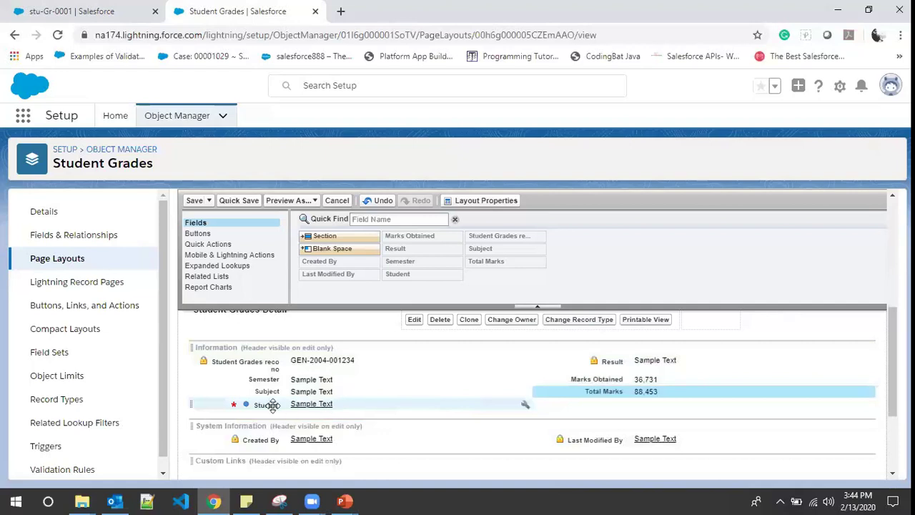
Step: Move the Student field above the record number in the Information section and save the page layout
drag(266, 405, 267, 354)
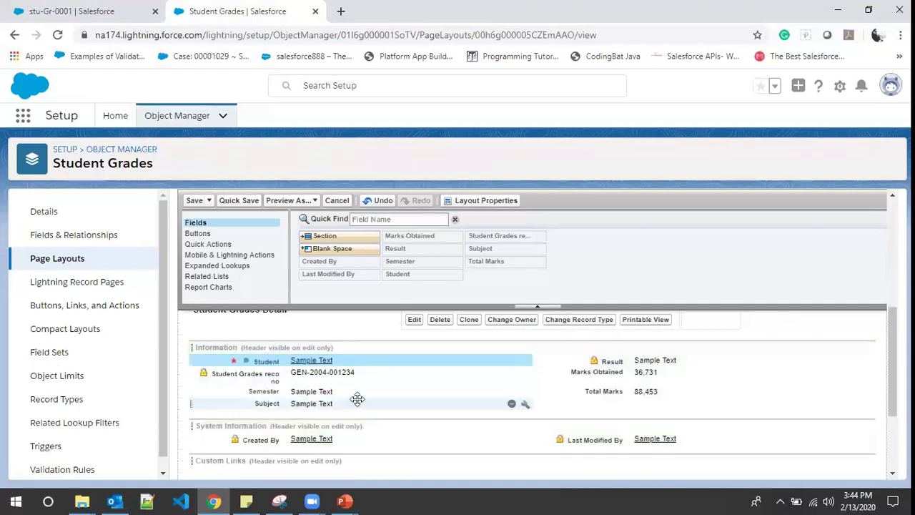
click(197, 202)
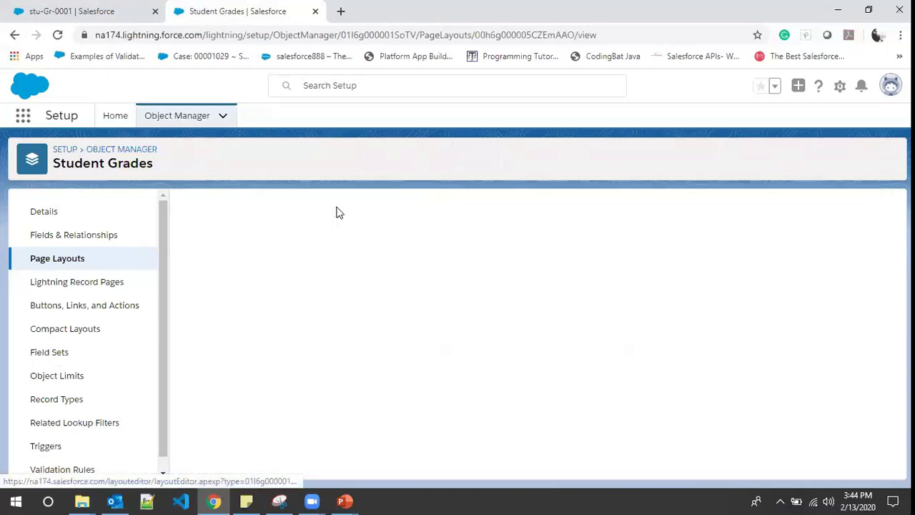
Step: Reload the stu-Gr-0001 record and examine the rearranged field layout on its details
click(119, 9)
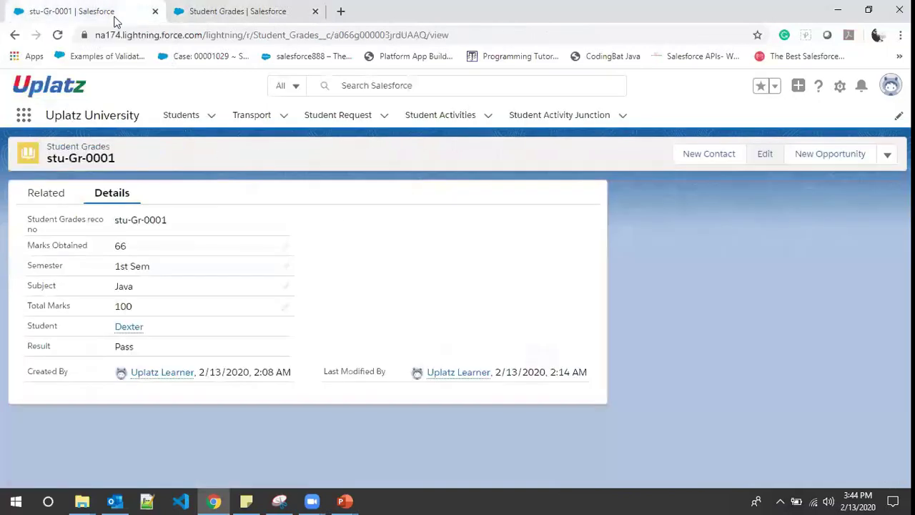
click(59, 35)
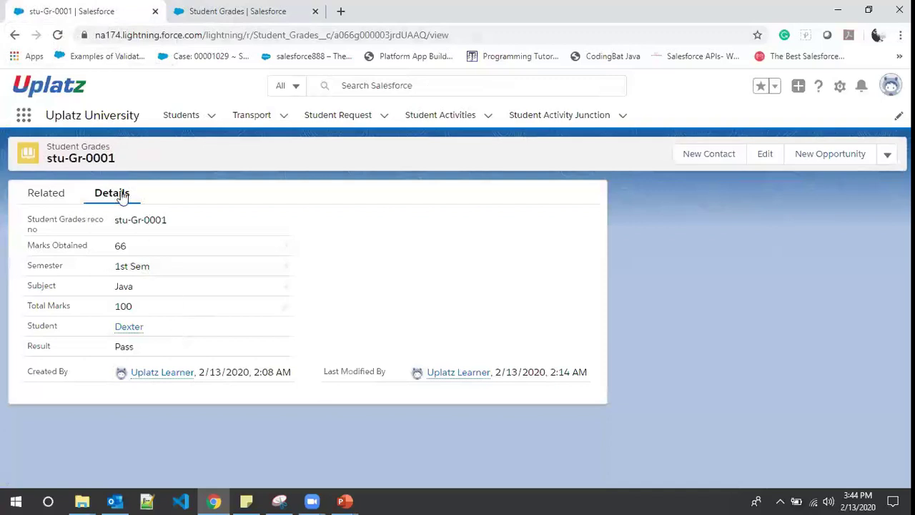
click(59, 35)
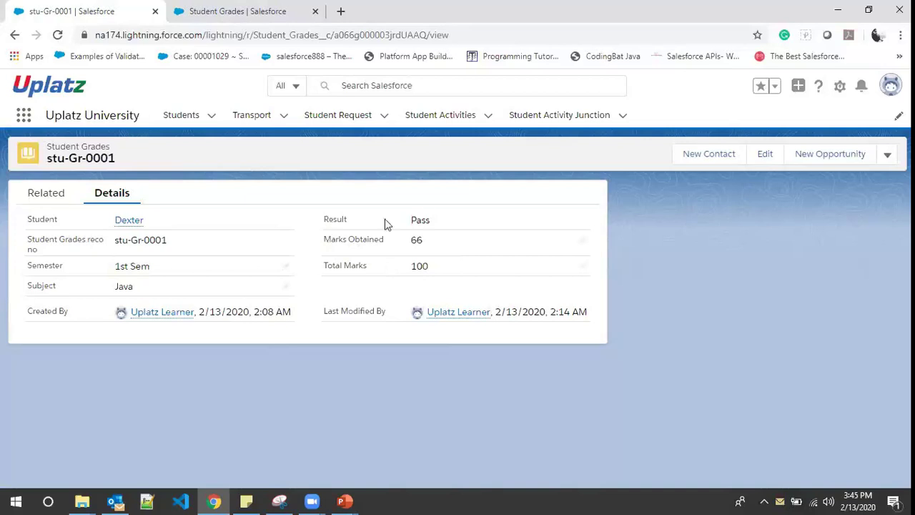
click(889, 386)
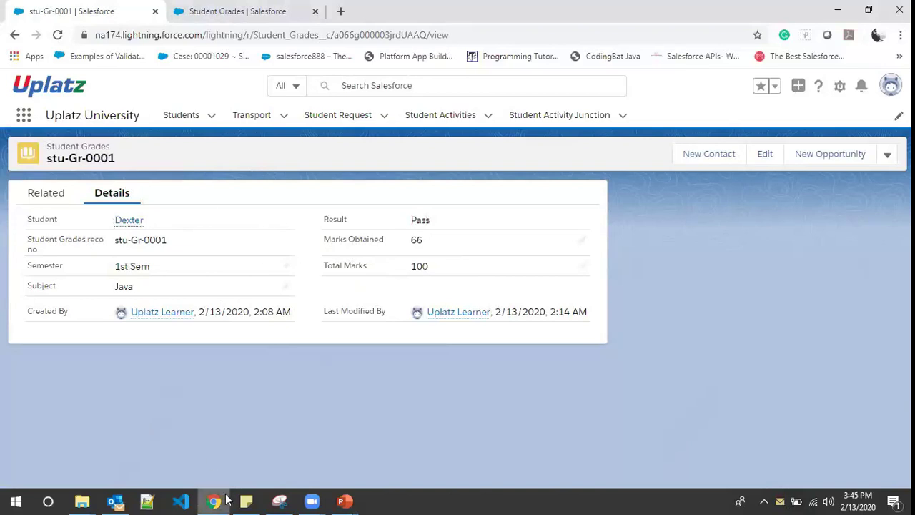
Step: Switch to the PowerPoint slide show and advance from the Student Grades object slide to the closing Thank you slide
click(344, 501)
click(390, 456)
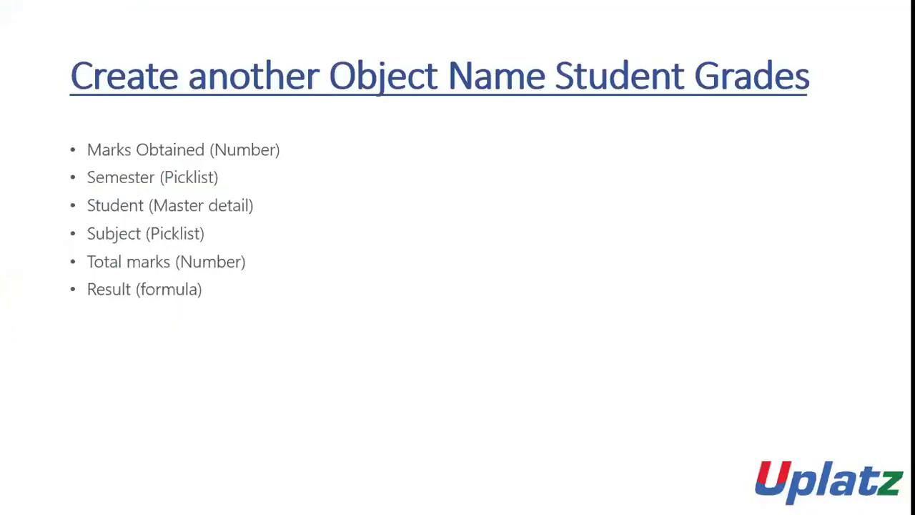
key(Right)
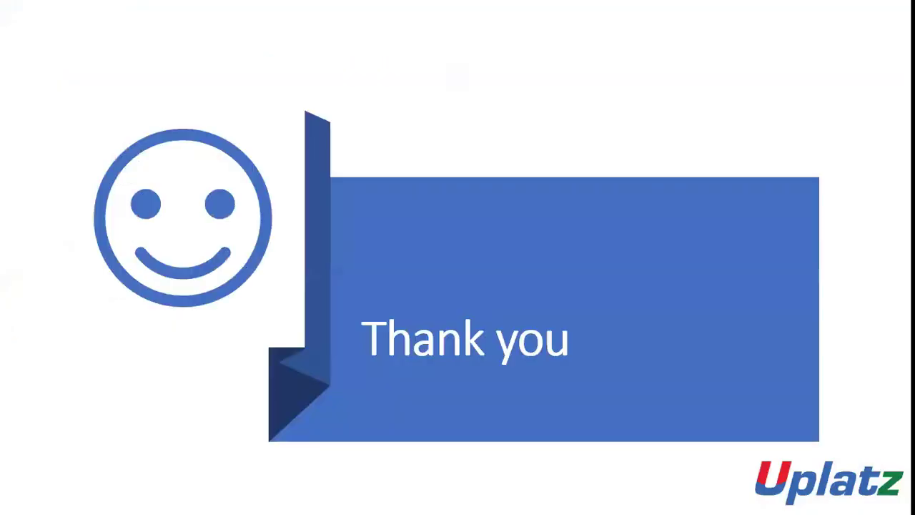